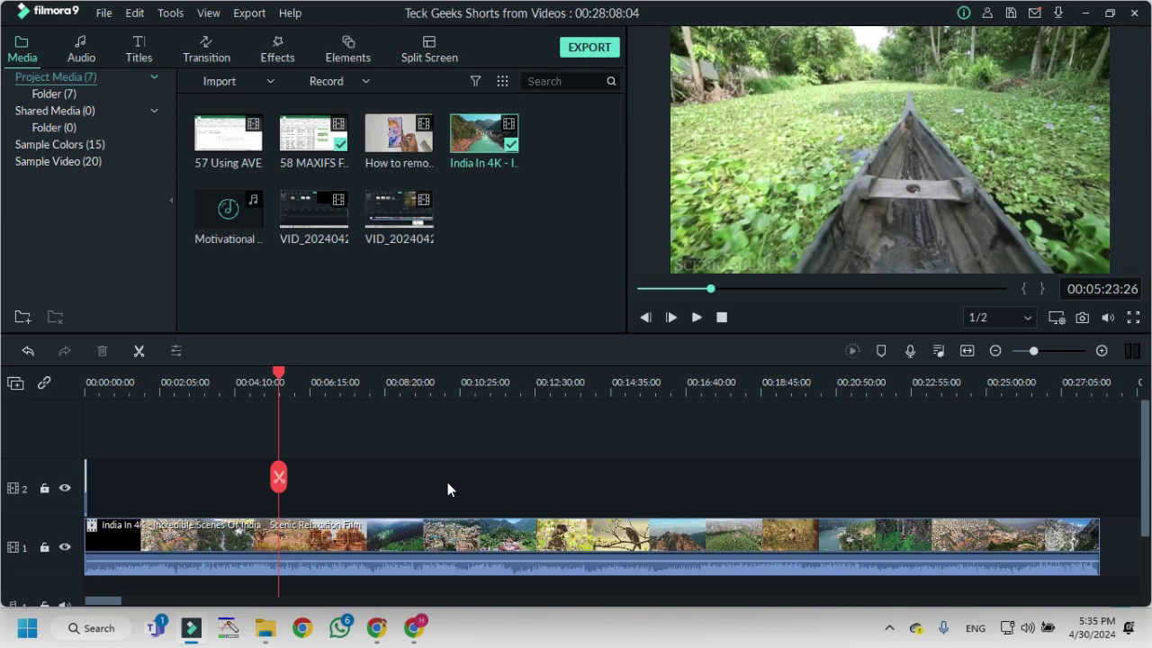
Select the India clip and set the playhead on the waterfall scene at about 07:48.
click(425, 527)
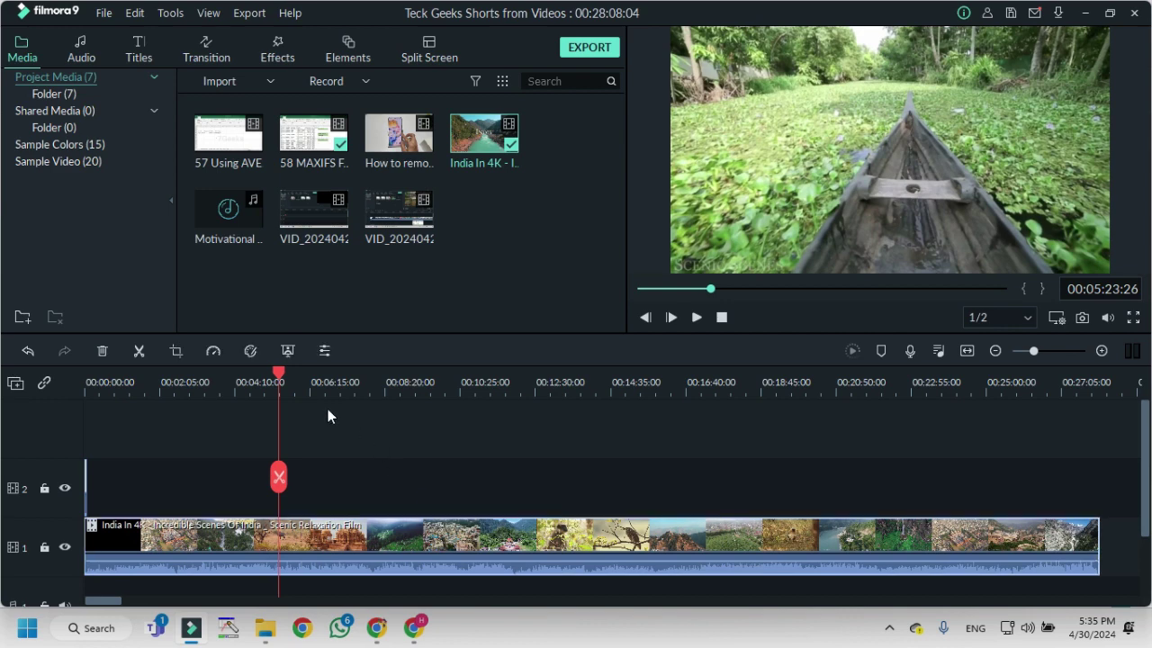
click(276, 379)
click(384, 382)
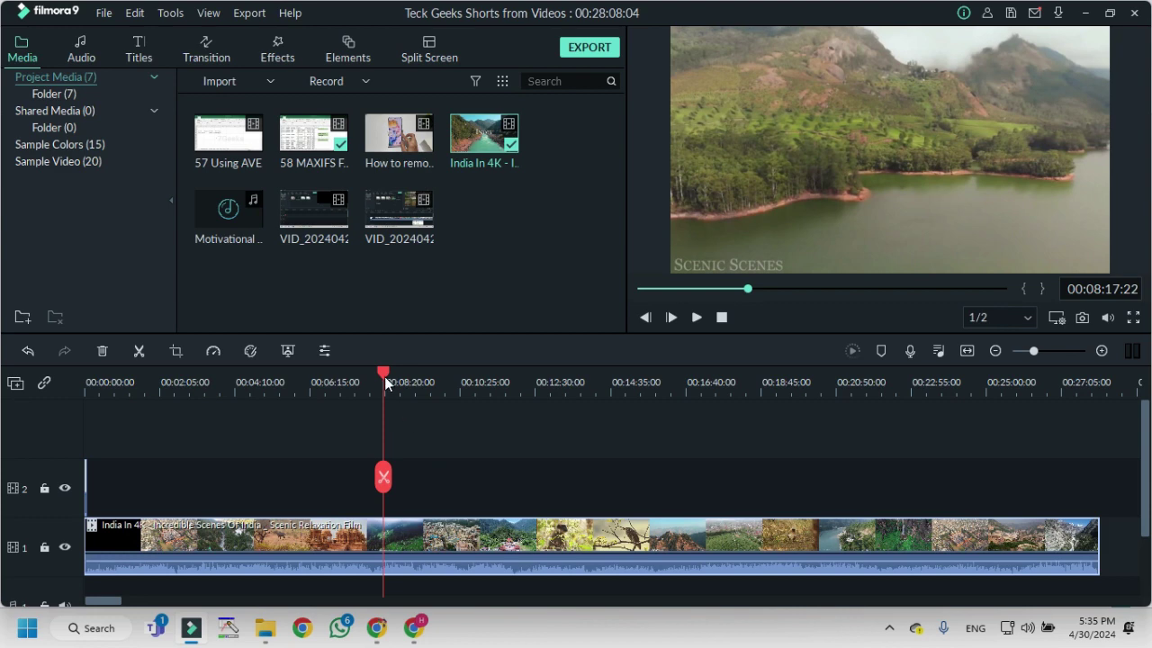
click(457, 394)
click(366, 393)
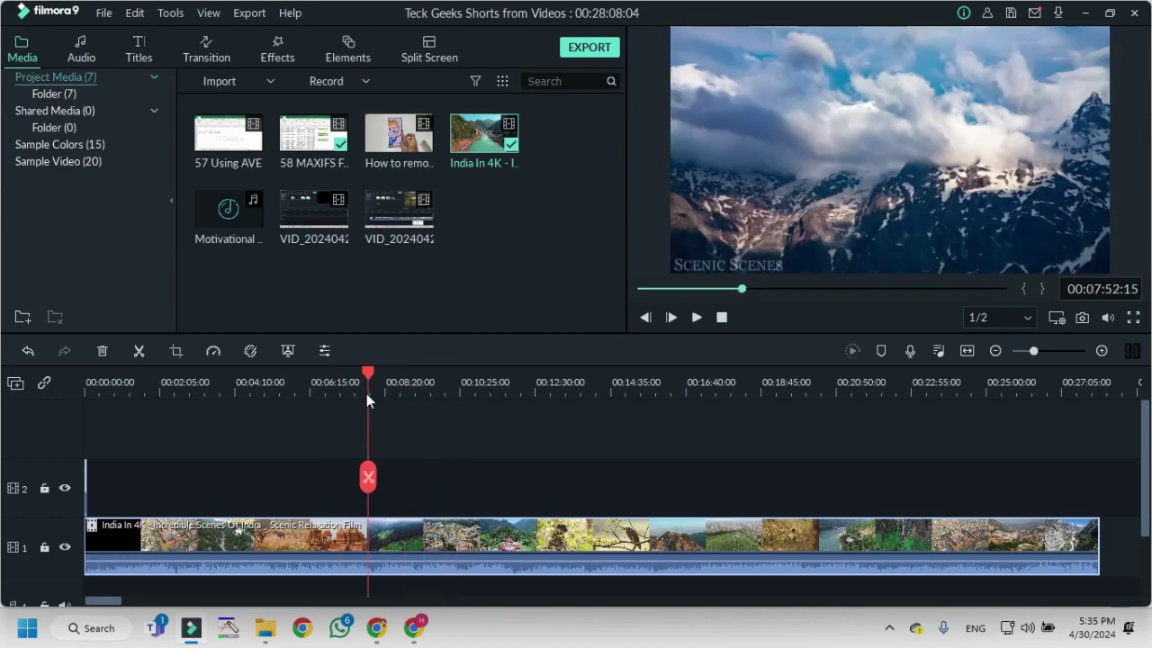
click(365, 394)
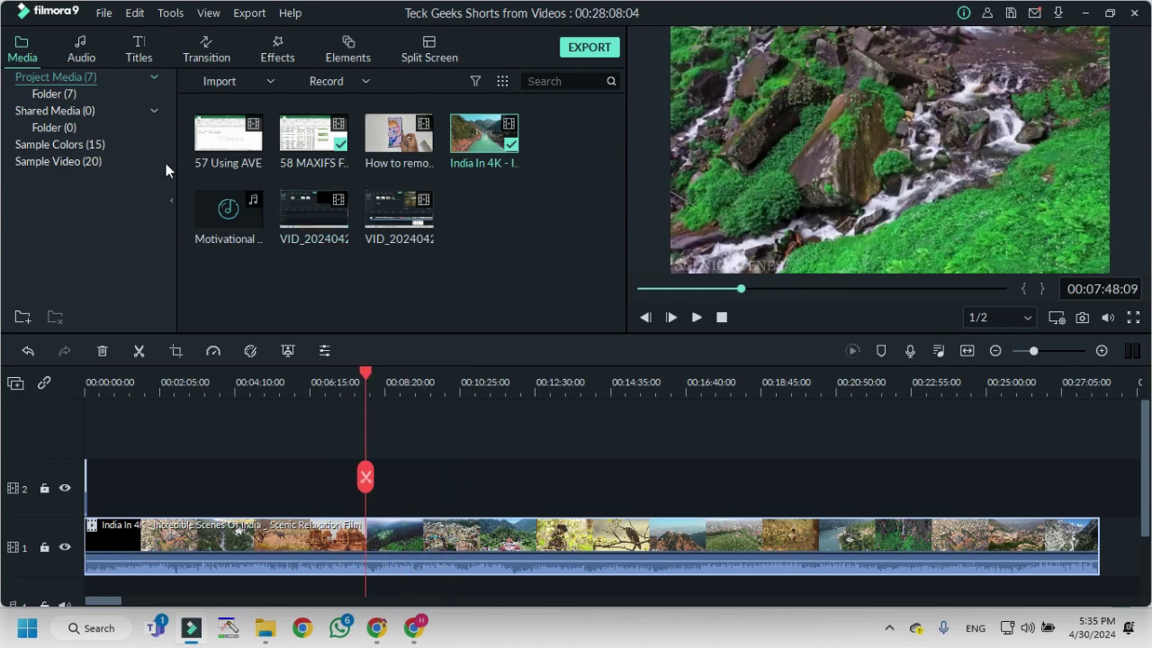
Open the Titles library and list the Openers category of 25 templates.
click(140, 56)
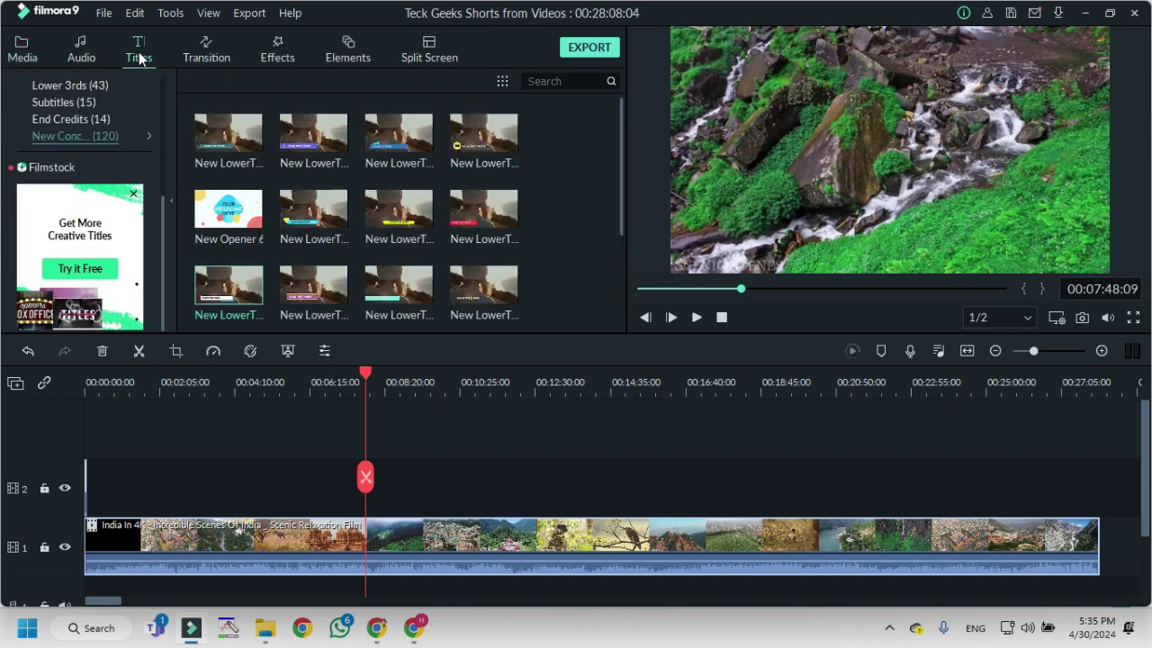
scroll(123, 85, up, 3)
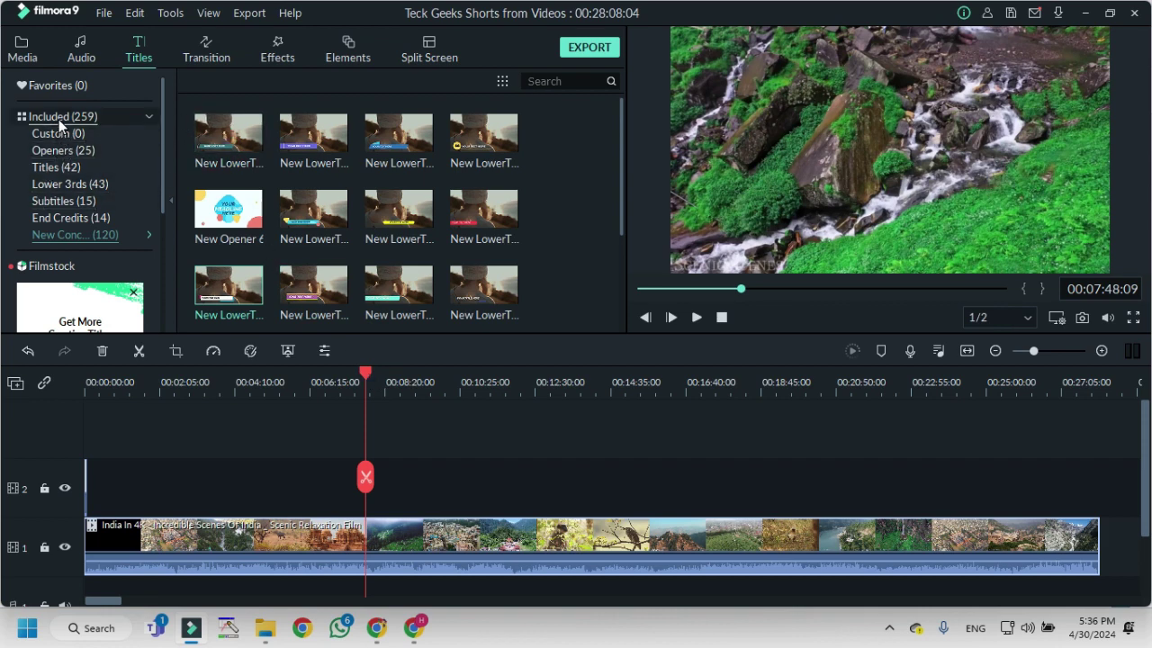
click(59, 153)
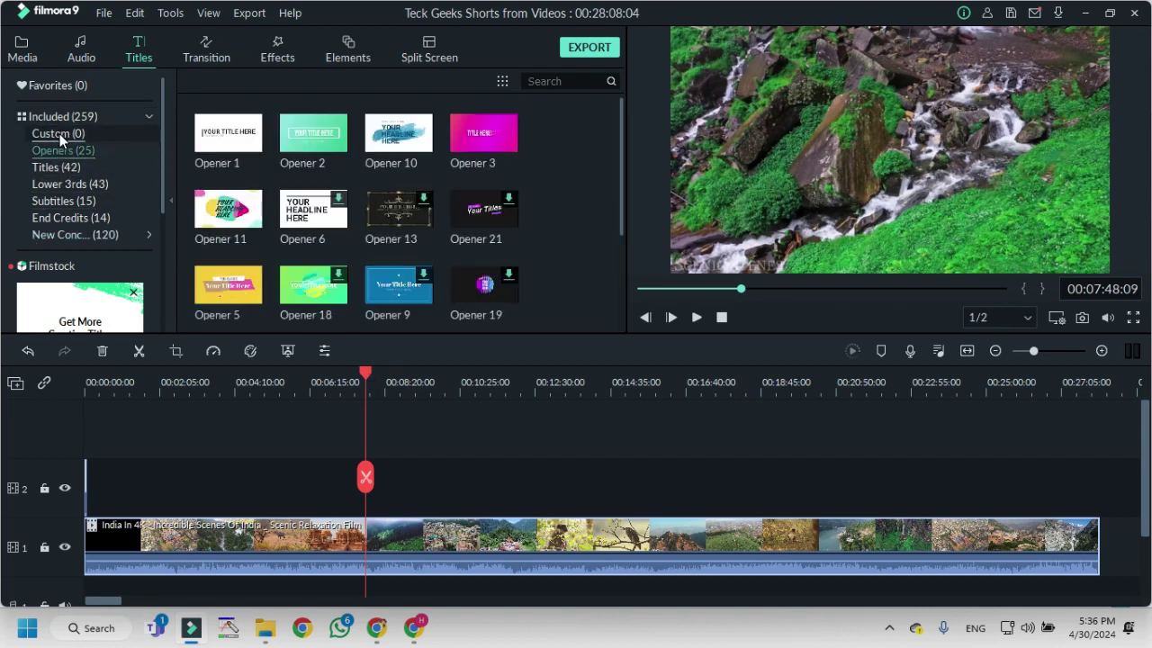
click(59, 133)
click(63, 151)
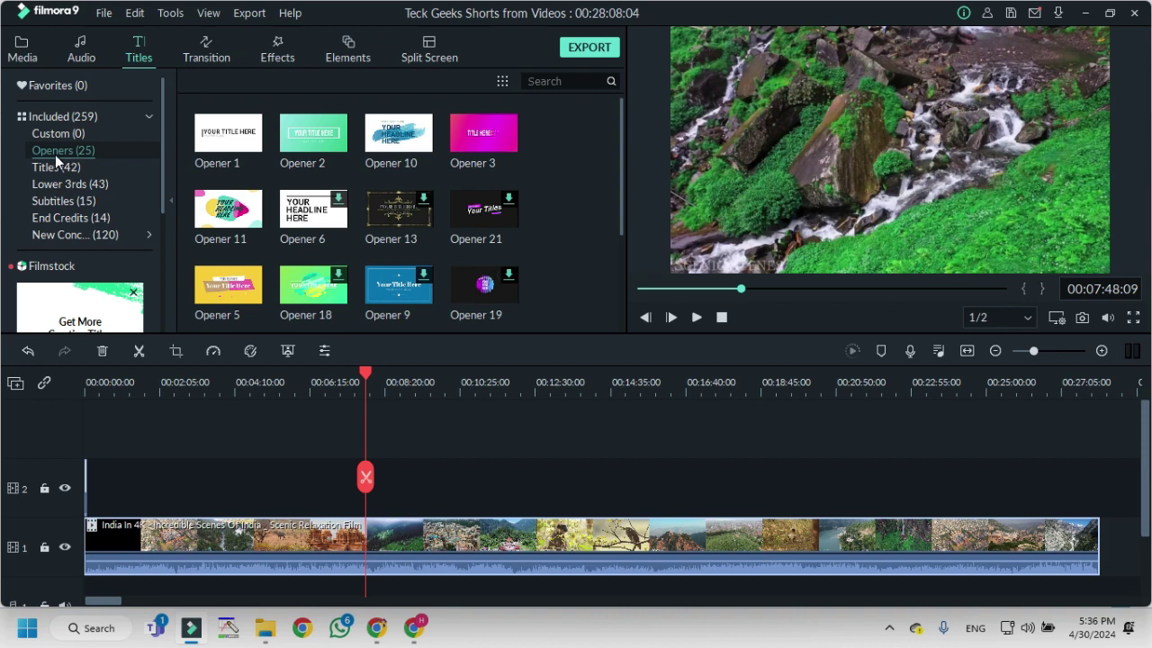
Drop Opener 2 onto track 2, preview it, and shift it to start near 07:28.
mouse_move(328, 158)
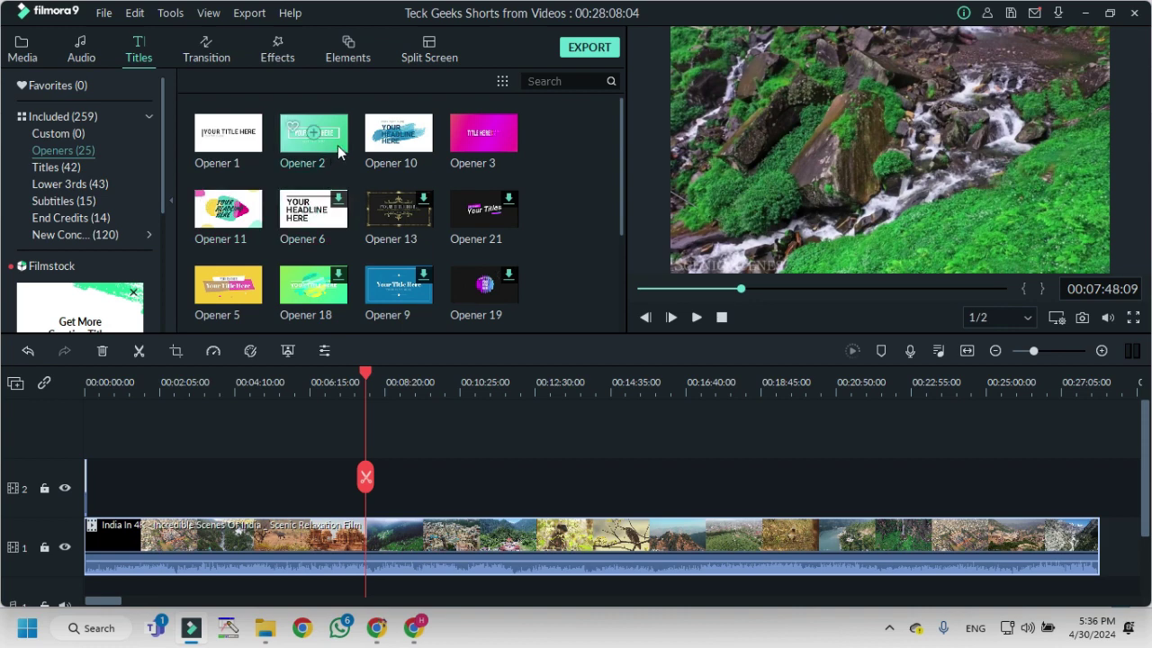
drag(337, 145, 374, 488)
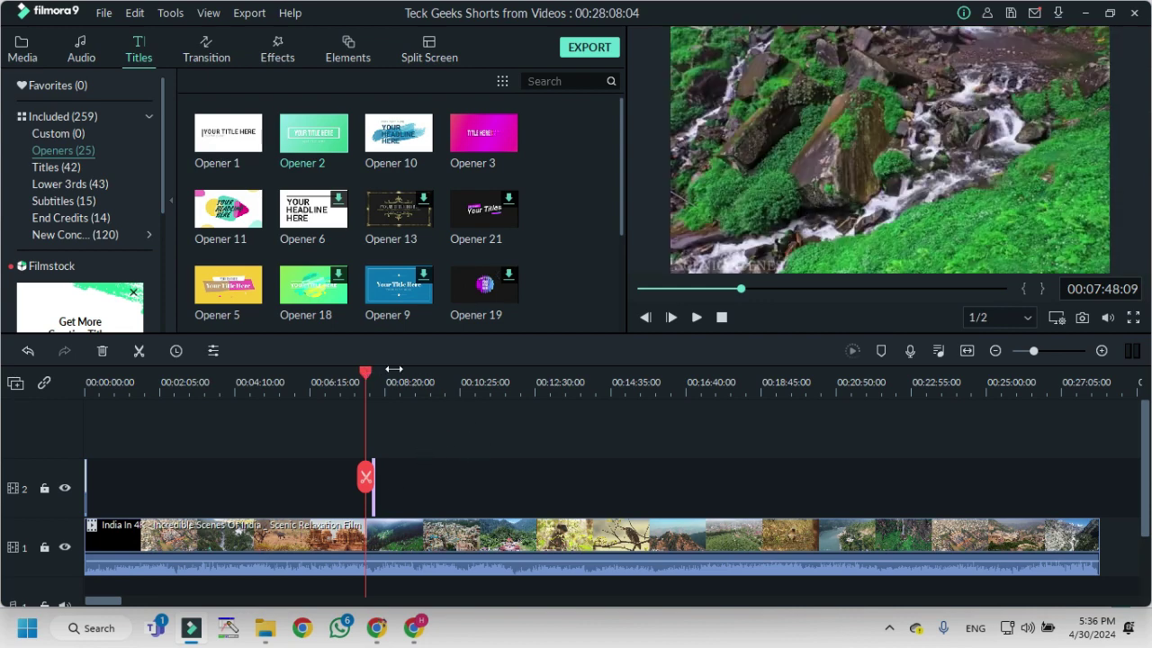
click(700, 316)
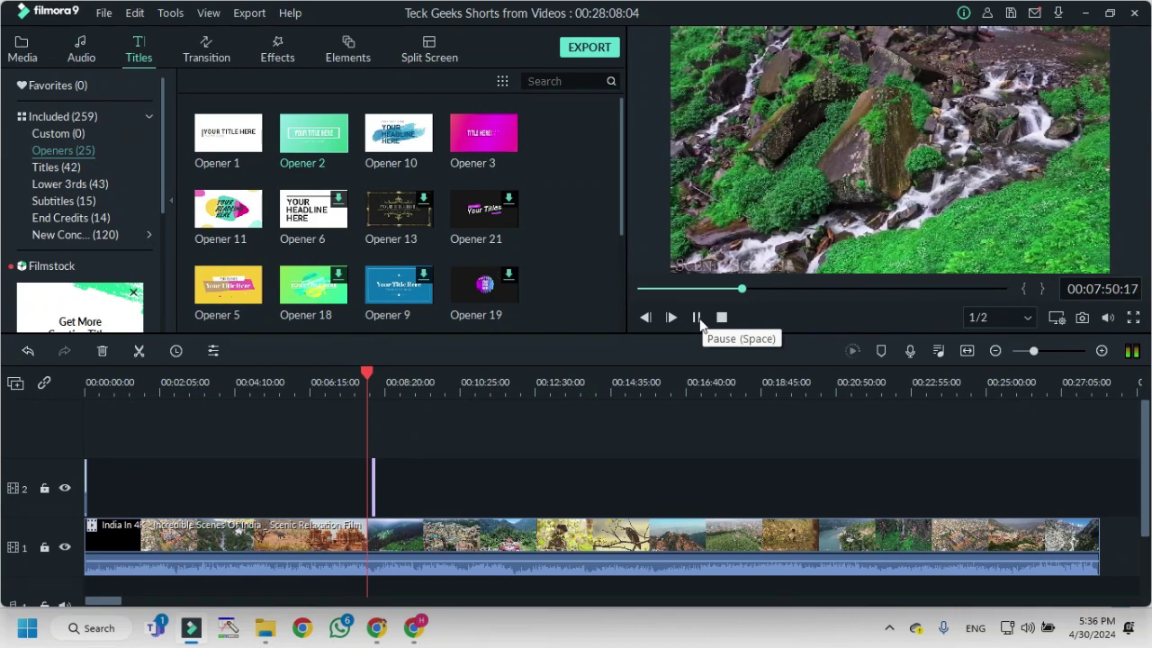
drag(1033, 351, 1064, 351)
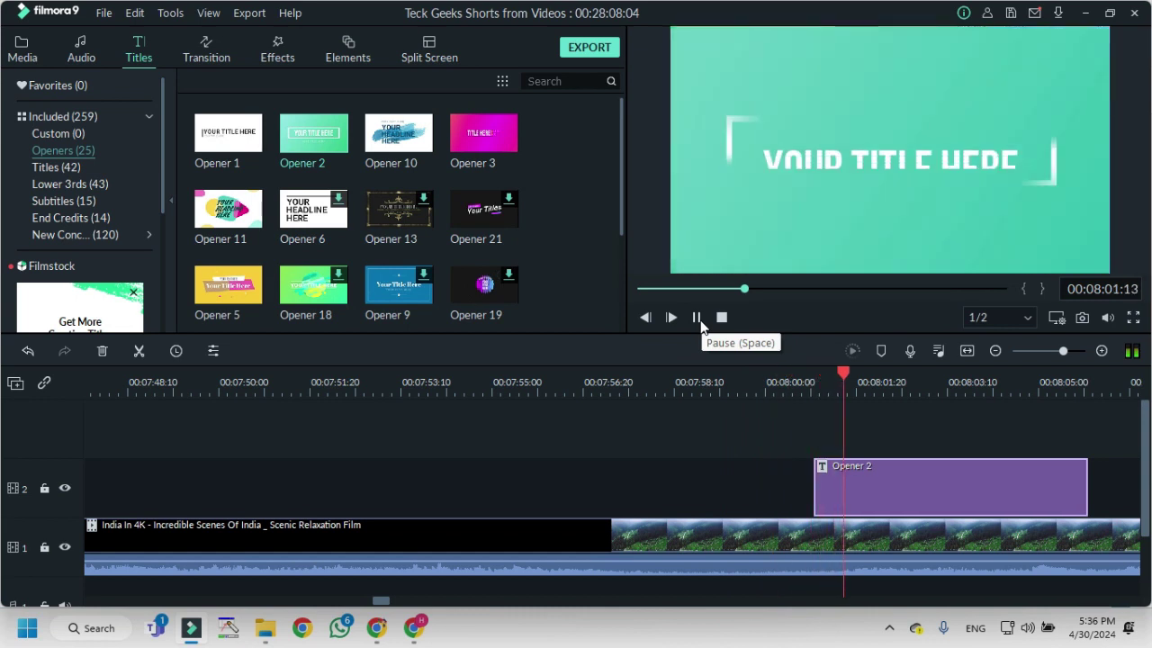
click(698, 319)
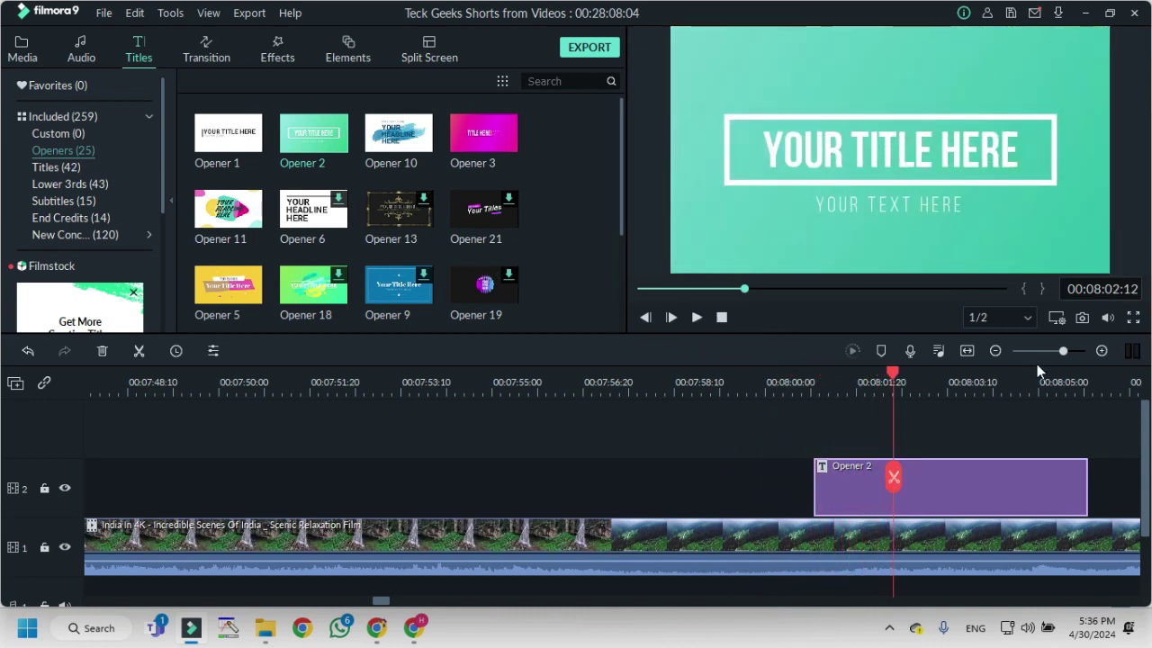
click(1057, 355)
drag(930, 478, 270, 506)
Add Opener 23 to track 2 after Opener 2 and preview it from about 07:44.
scroll(457, 226, down, 5)
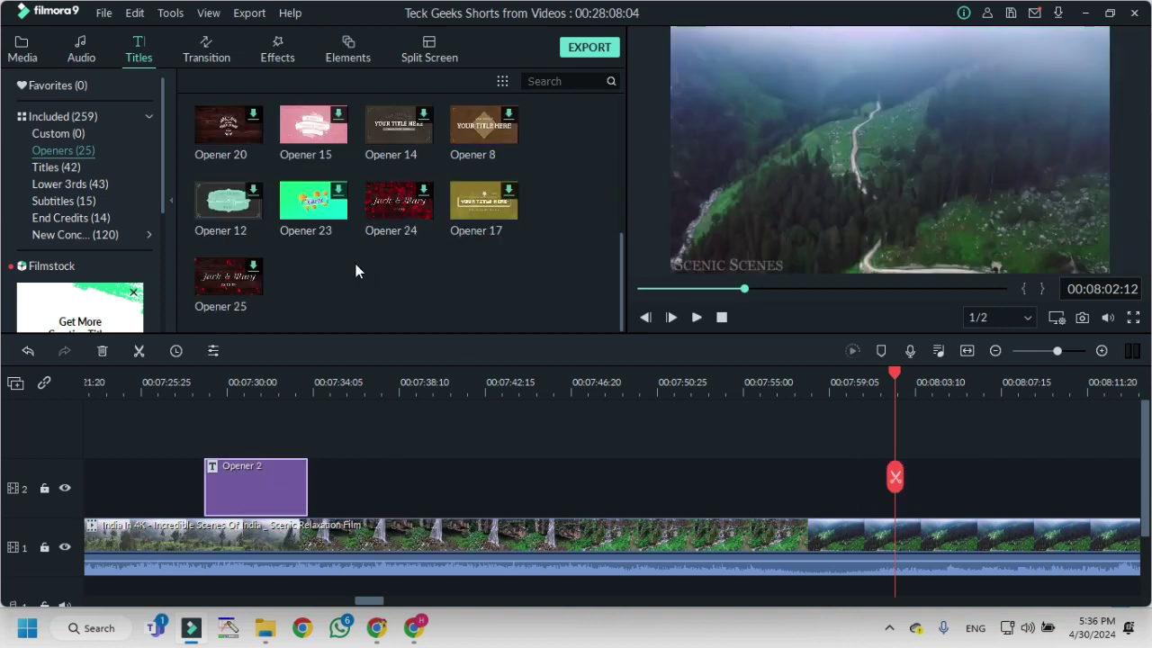
drag(334, 207, 540, 443)
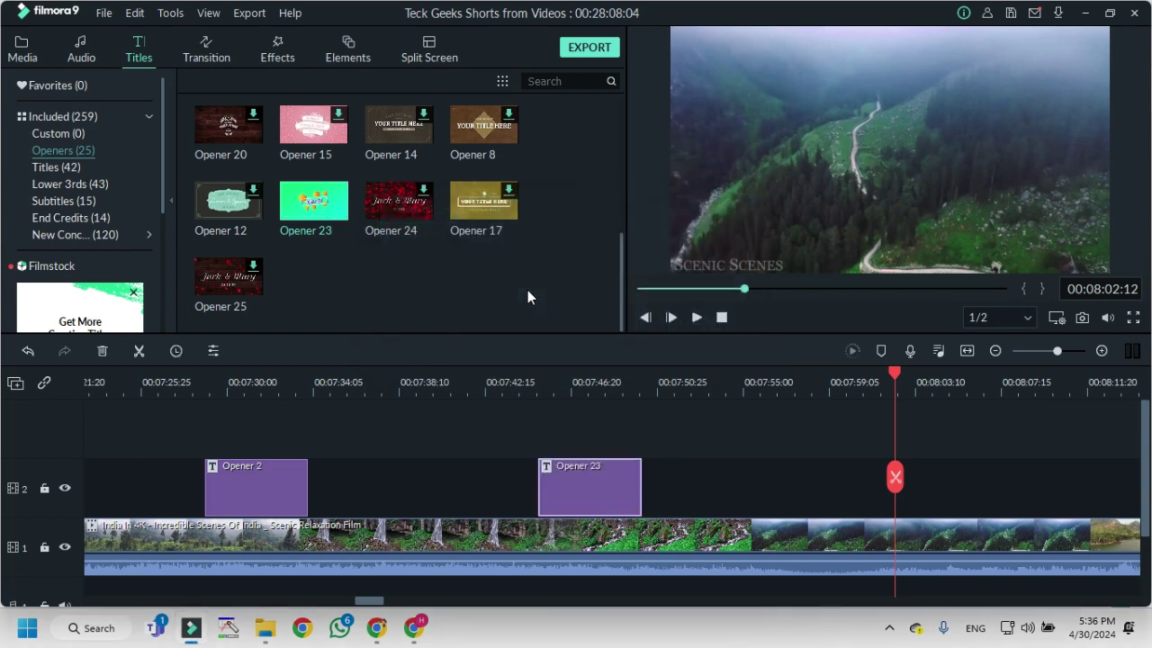
click(529, 384)
click(696, 318)
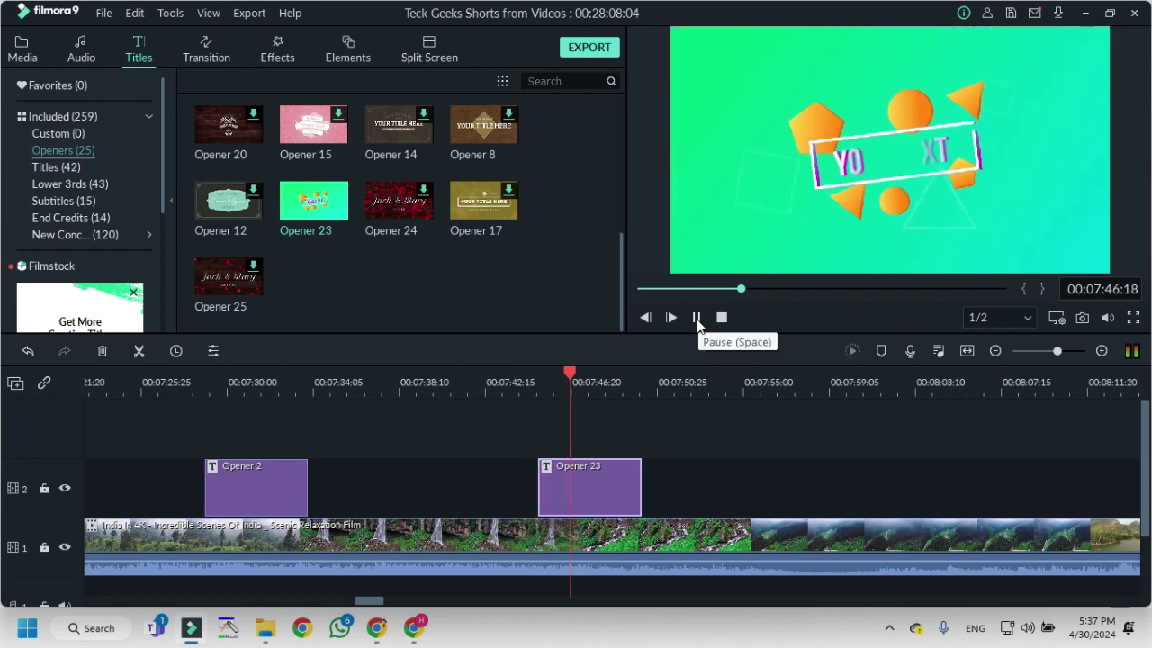
click(697, 318)
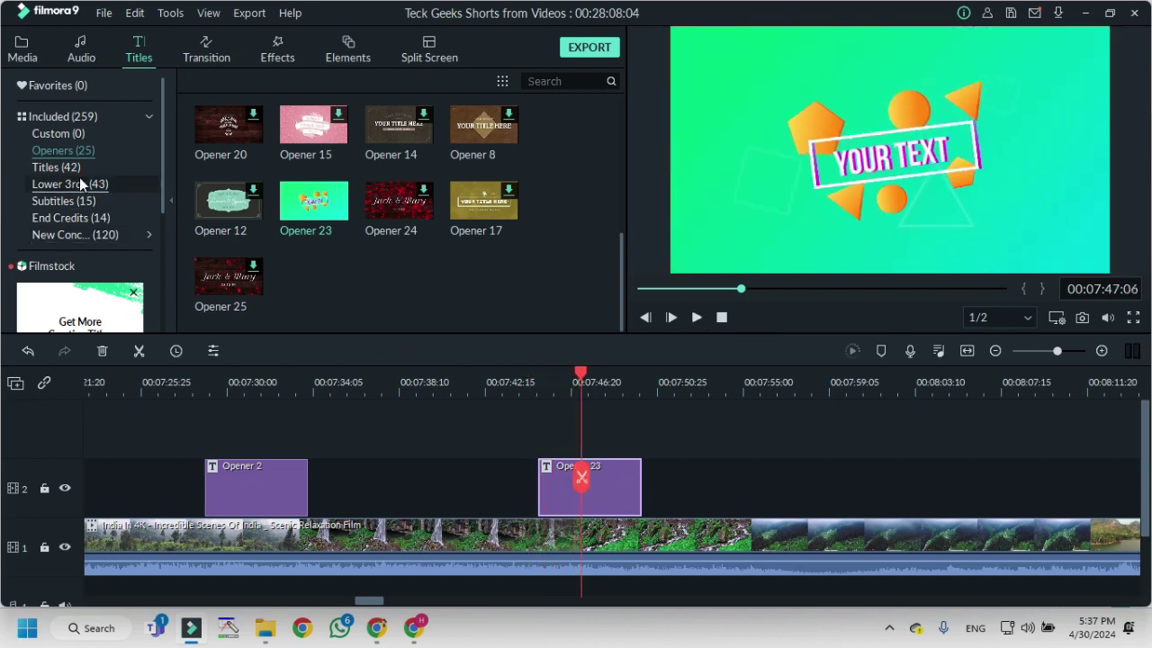
Delete Opener 23 and put Title 2 in its place, previewing 'YOUR TITLE HERE'.
click(50, 169)
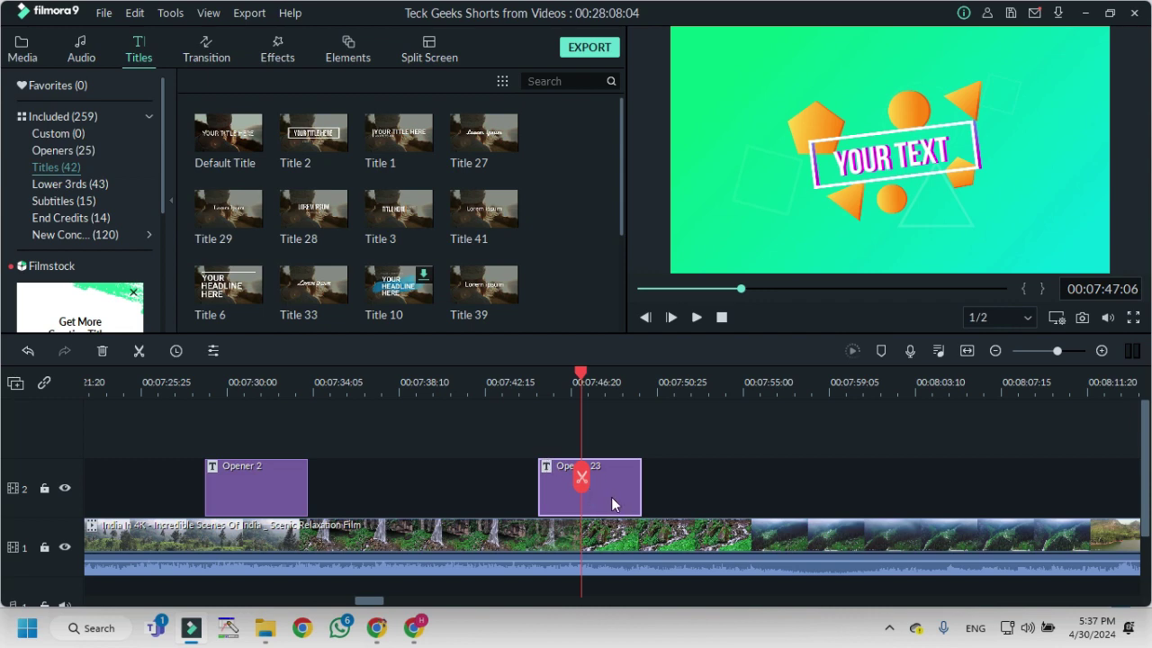
click(612, 504)
key(Delete)
drag(313, 132, 551, 490)
click(698, 319)
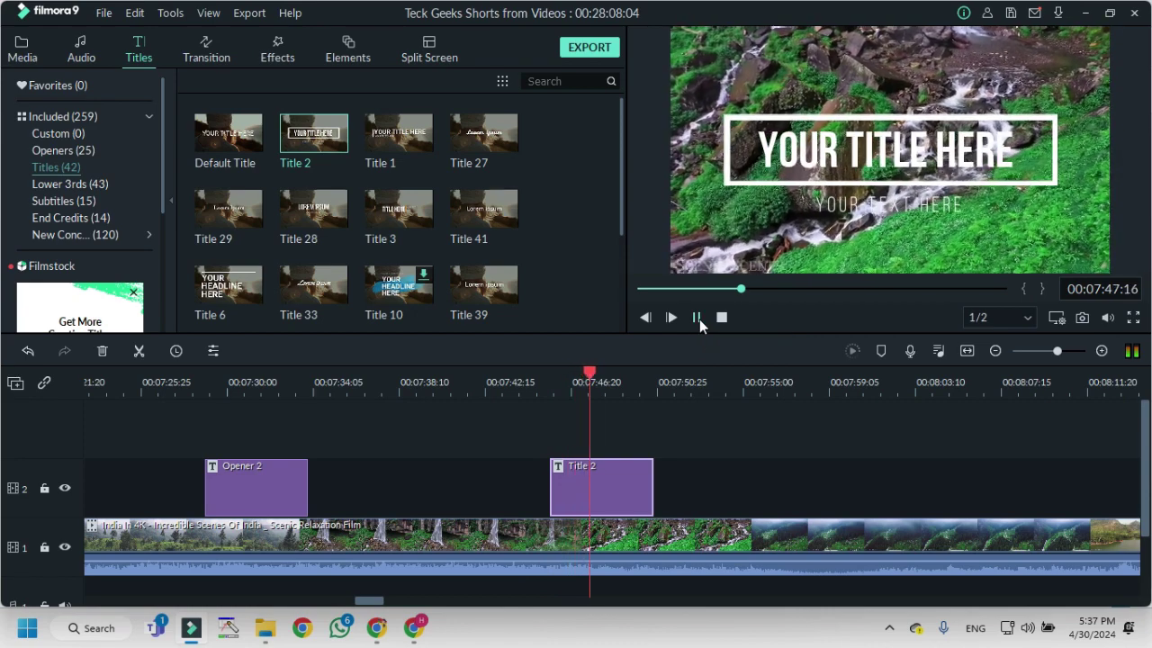
click(699, 319)
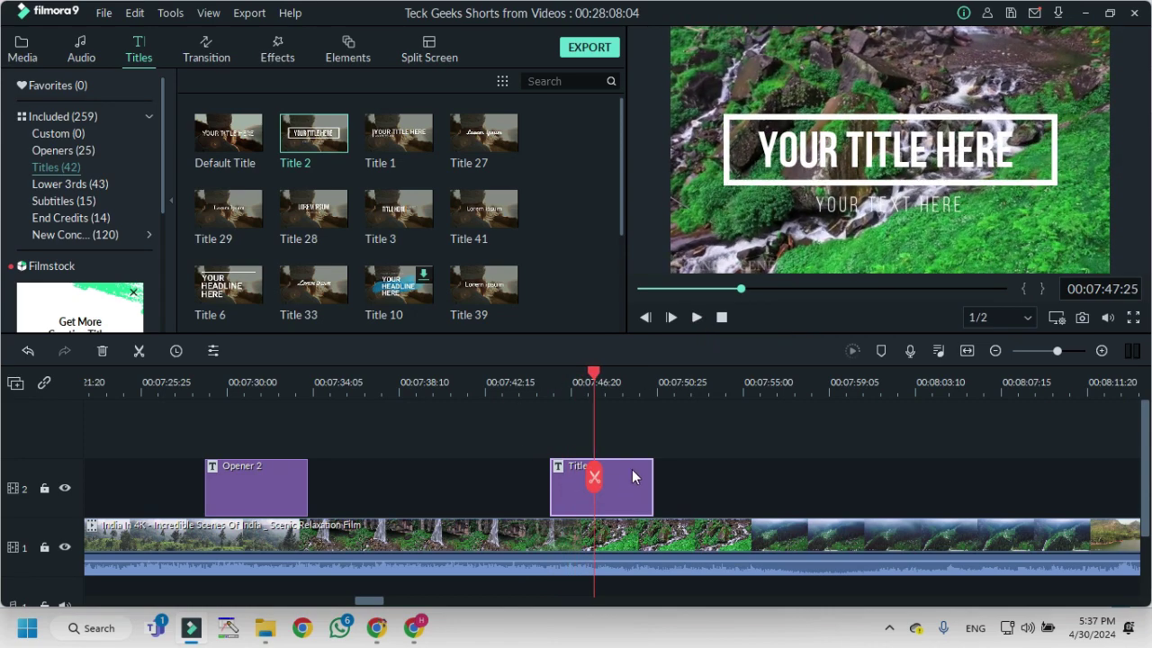
Open Title 2's text and keep 'YOUR TITLE HERE' in Bebas Neue at size 80.
double_click(884, 165)
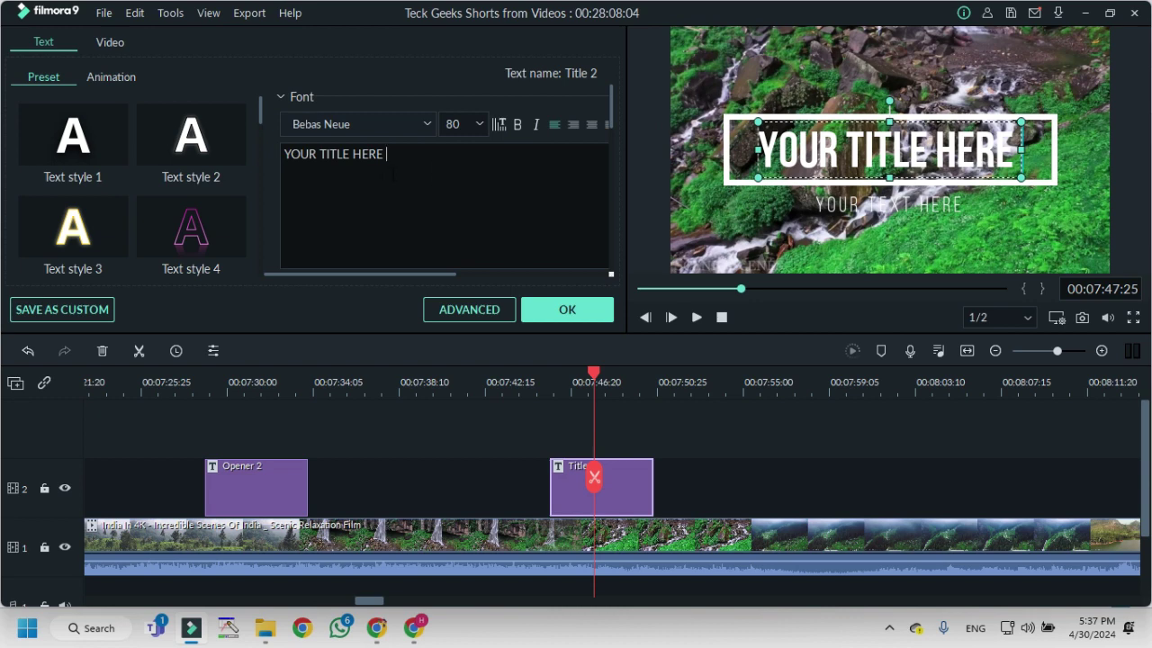
key(ctrl+a)
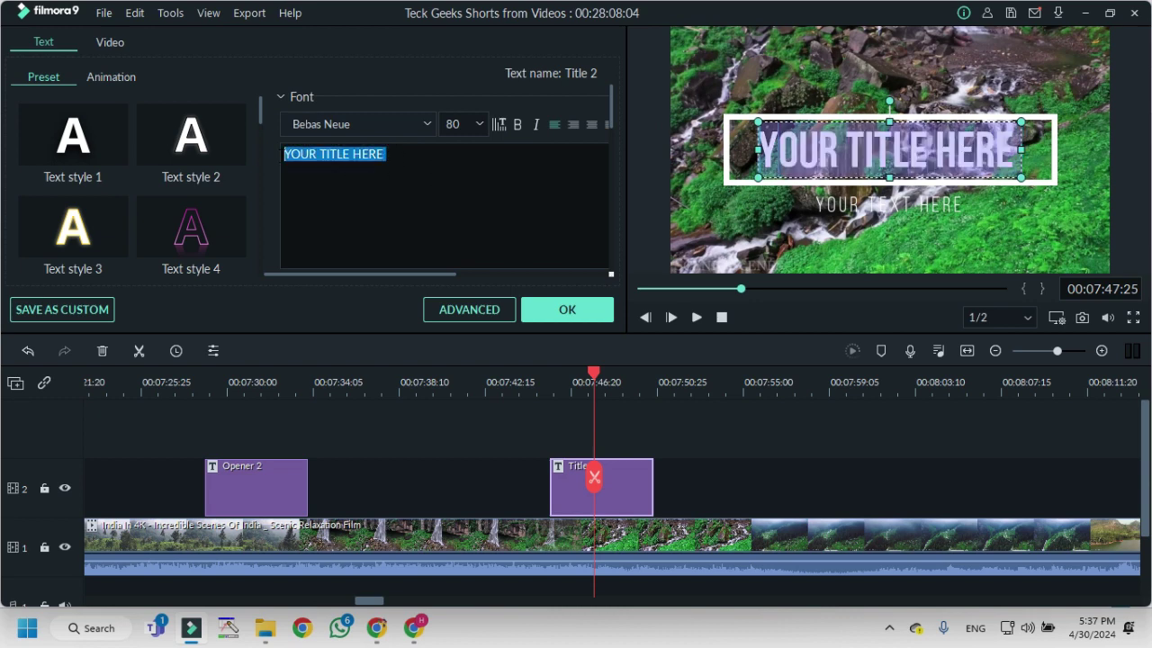
click(424, 126)
click(427, 125)
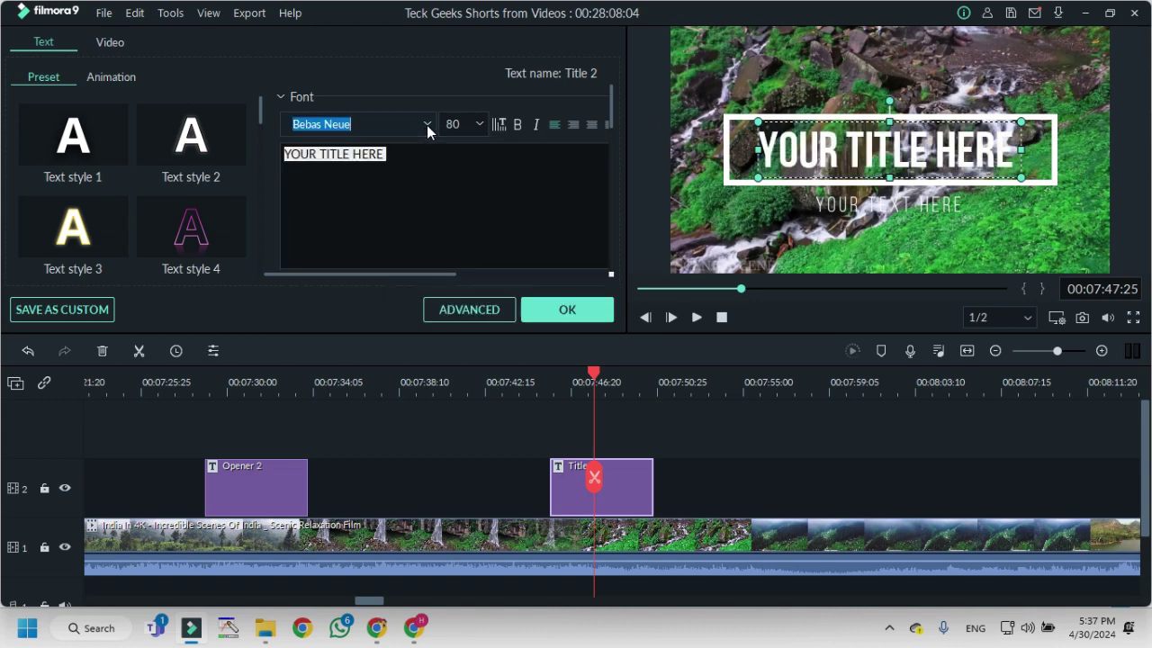
click(477, 127)
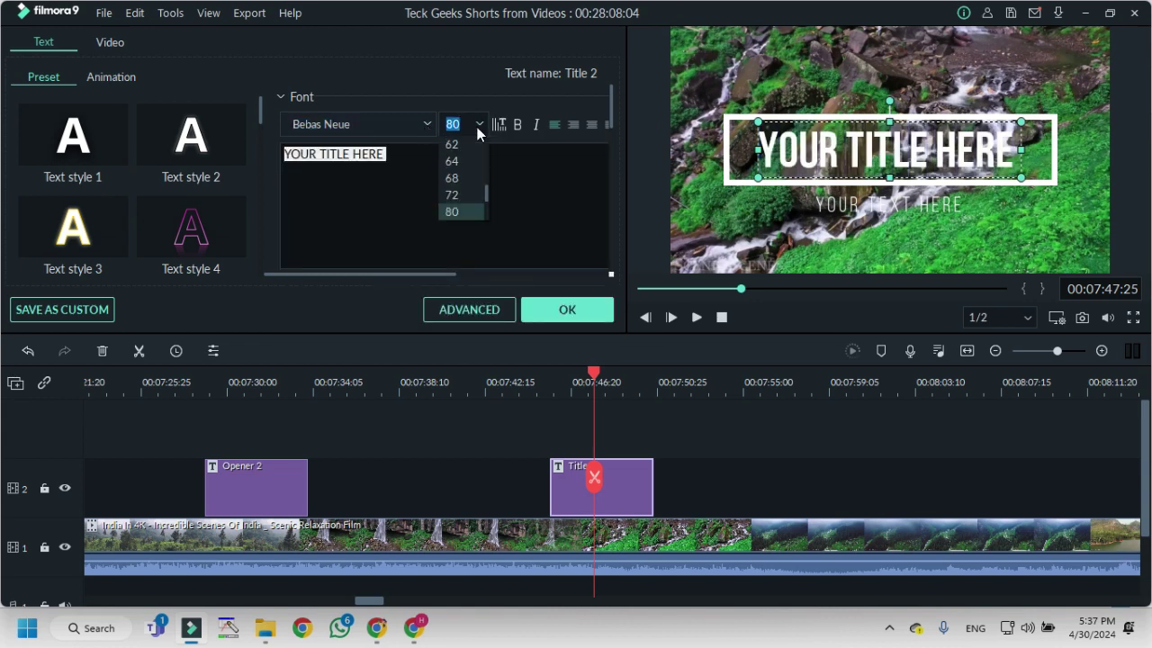
click(479, 131)
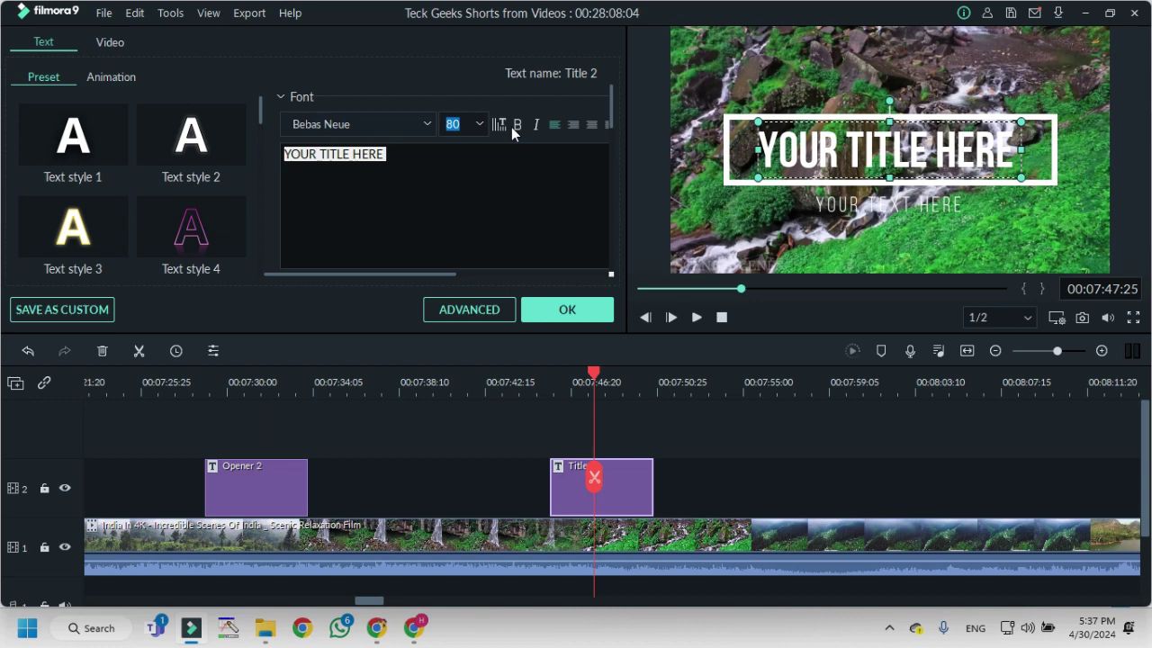
click(517, 127)
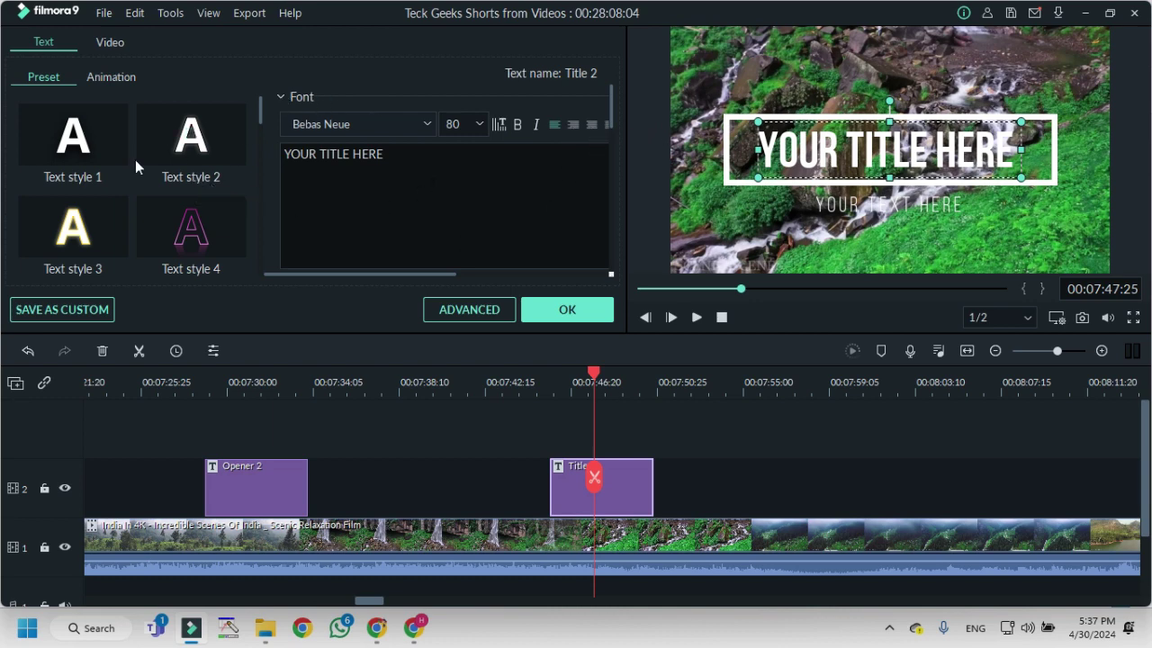
In Advanced Text Edit, add a magenta border and a drop shadow to the title text.
click(452, 311)
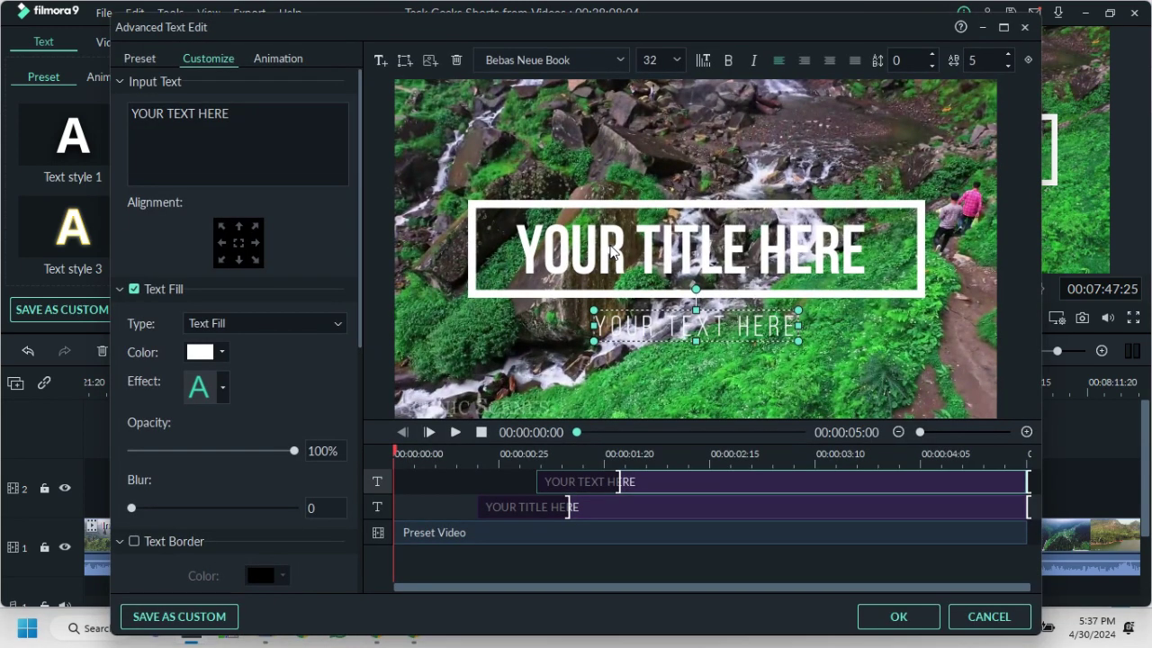
click(698, 241)
click(658, 208)
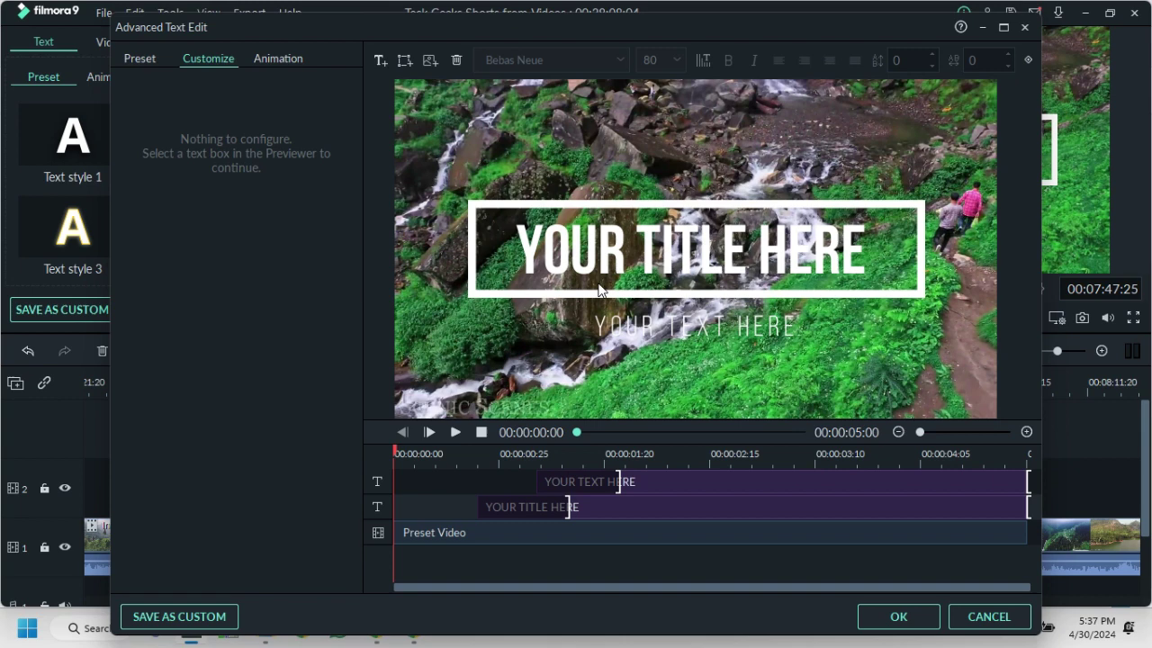
click(602, 266)
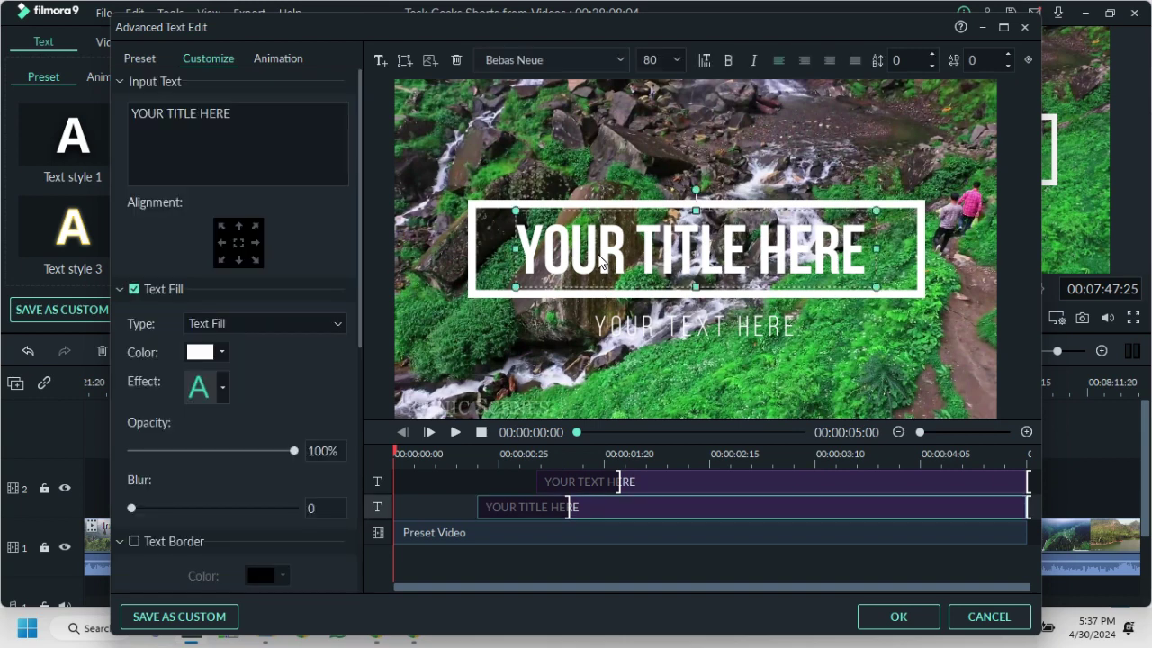
click(120, 289)
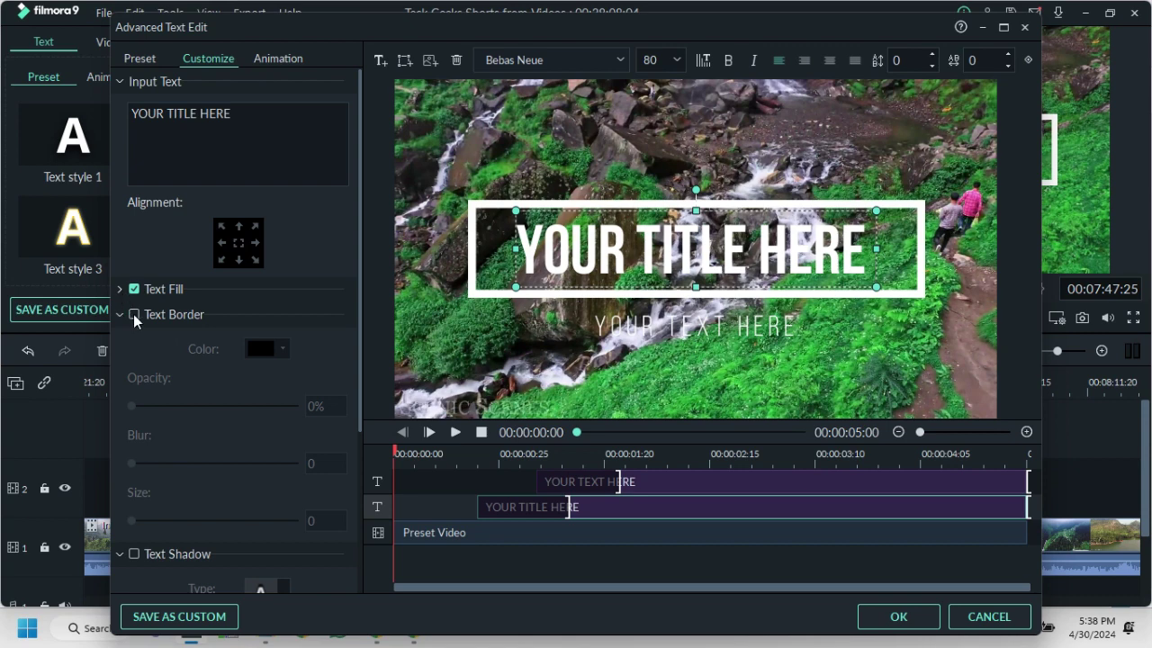
click(133, 314)
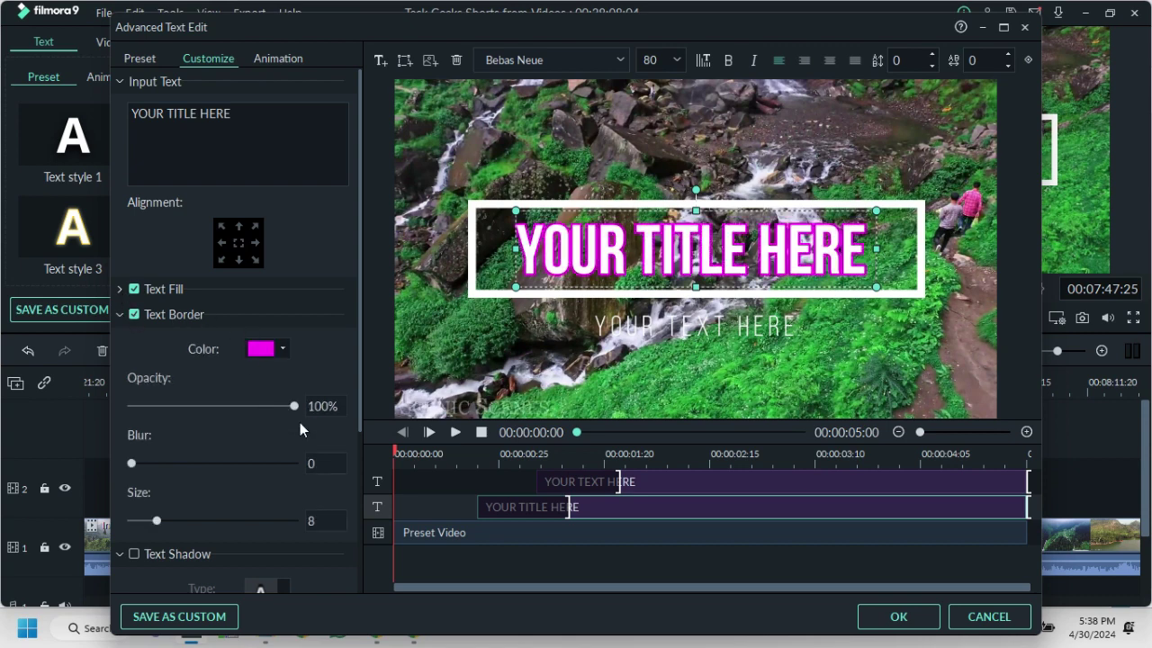
drag(294, 408, 268, 408)
click(121, 314)
click(120, 340)
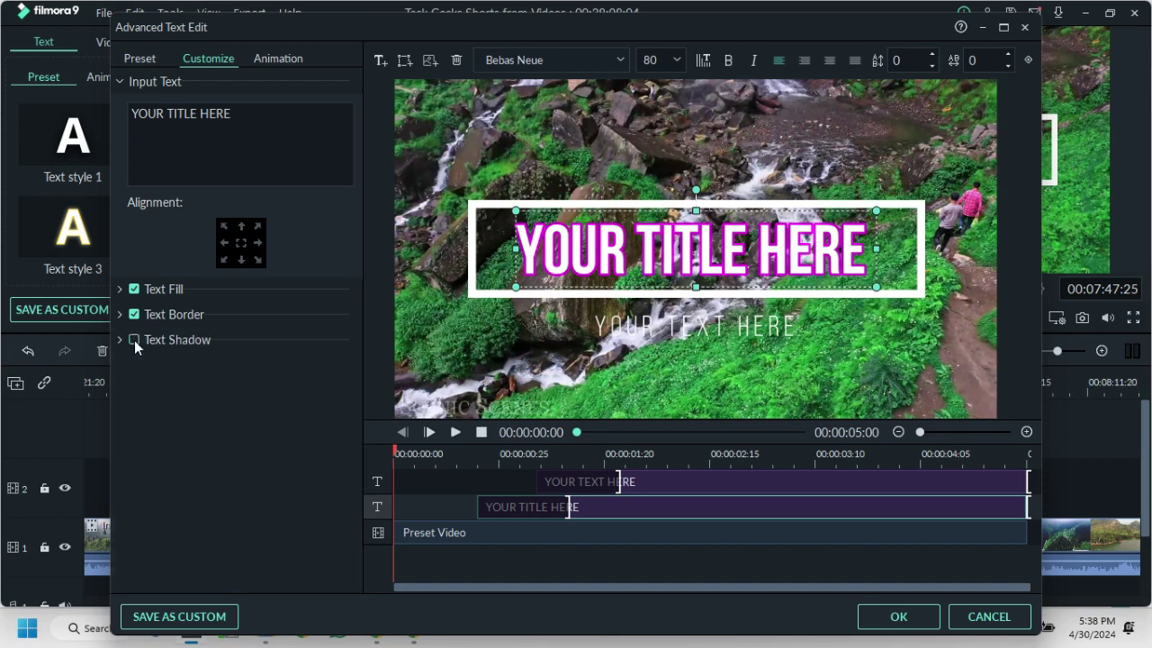
click(134, 341)
click(120, 340)
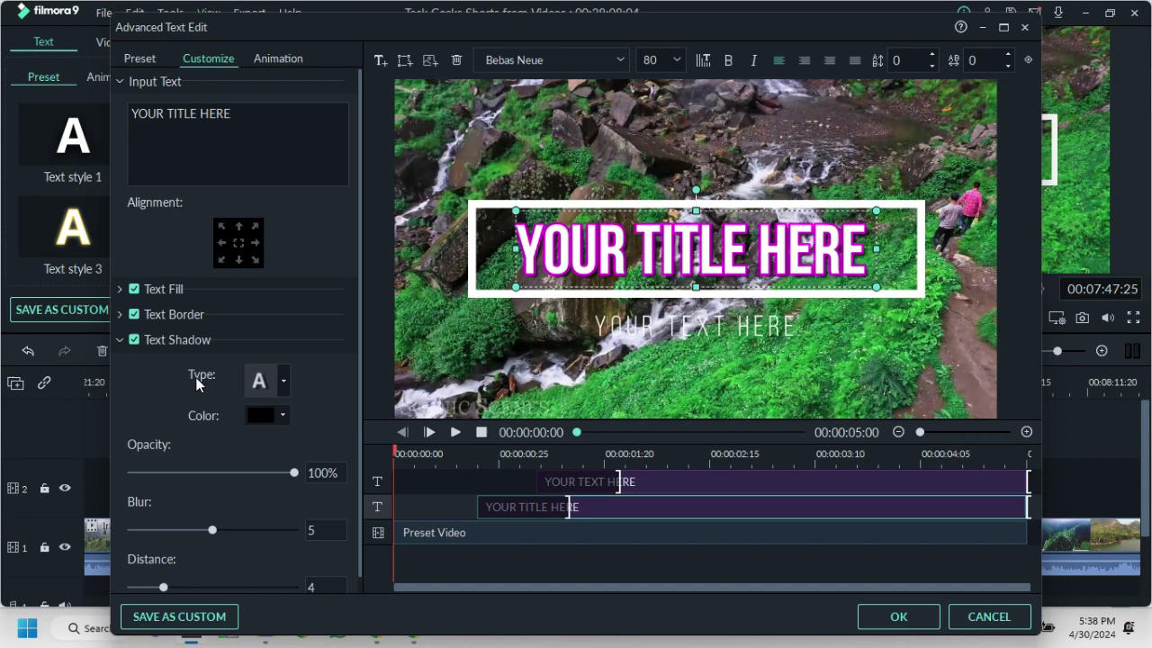
Give the title the Clockwise rotate animation and apply the changes.
click(150, 62)
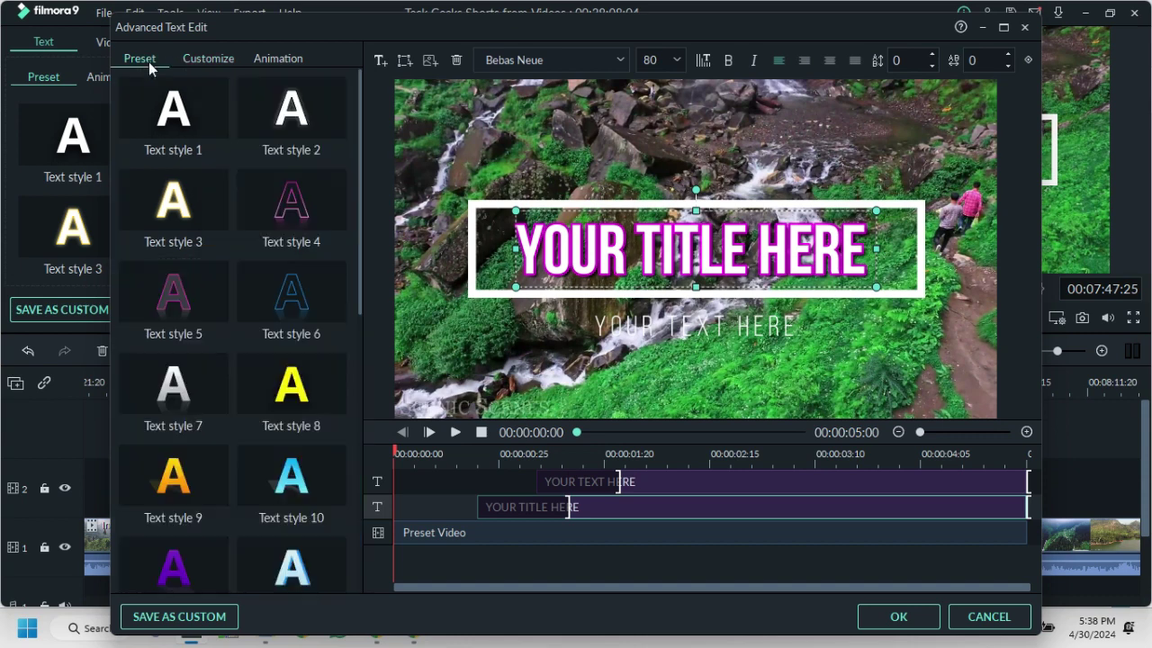
click(281, 60)
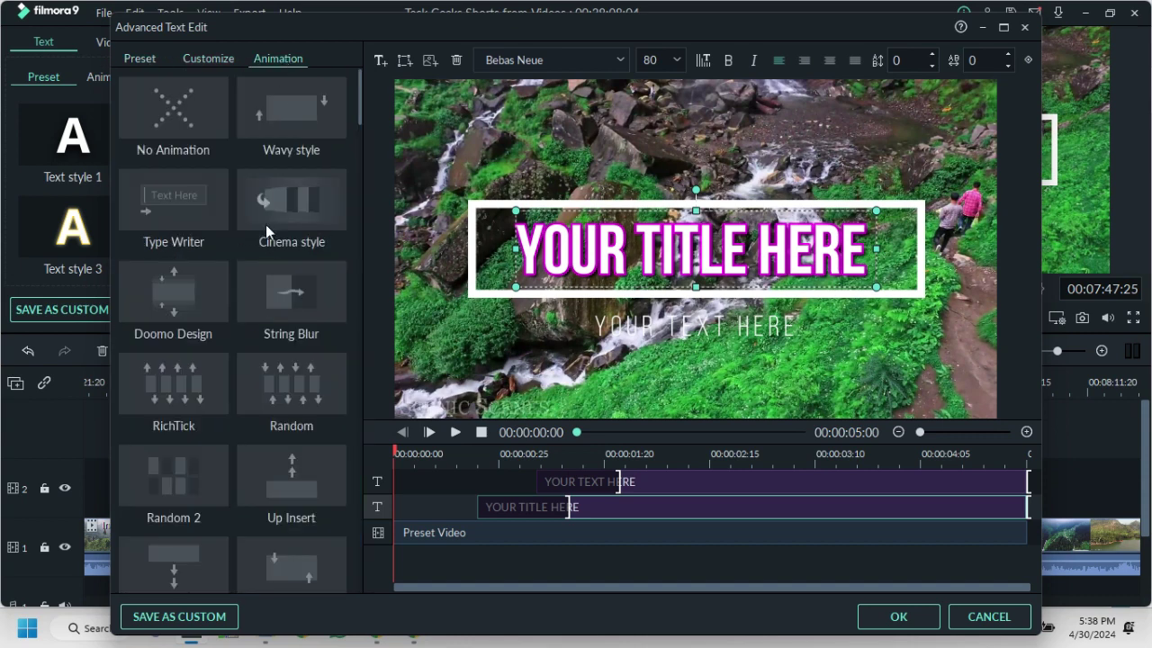
scroll(223, 330, down, 10)
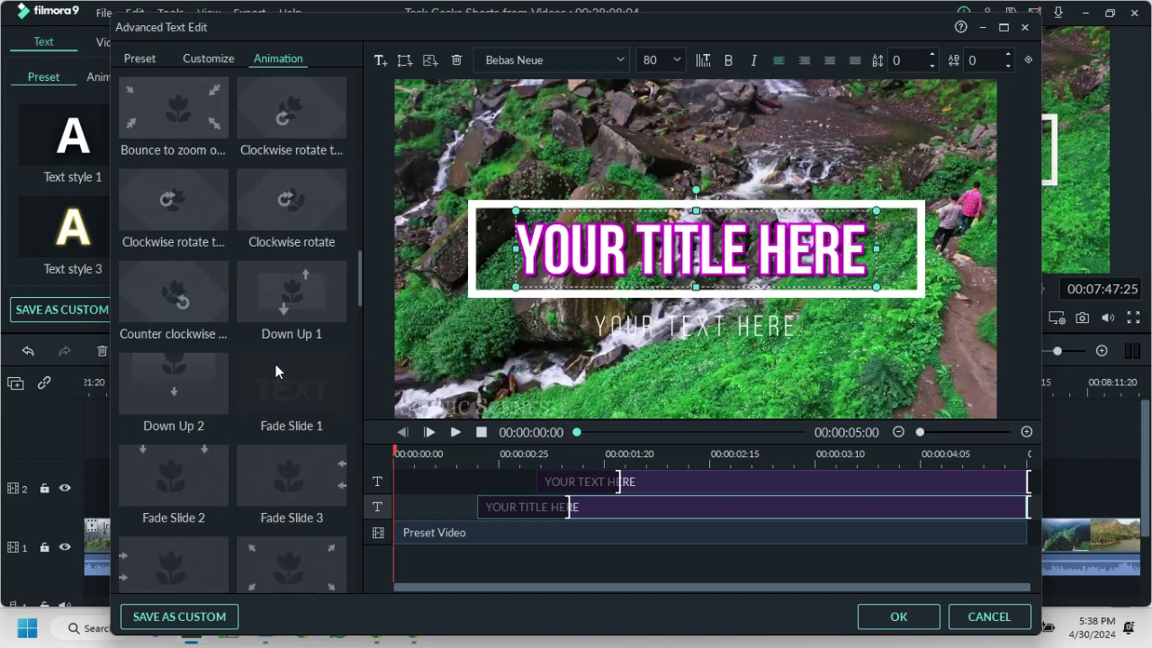
click(187, 209)
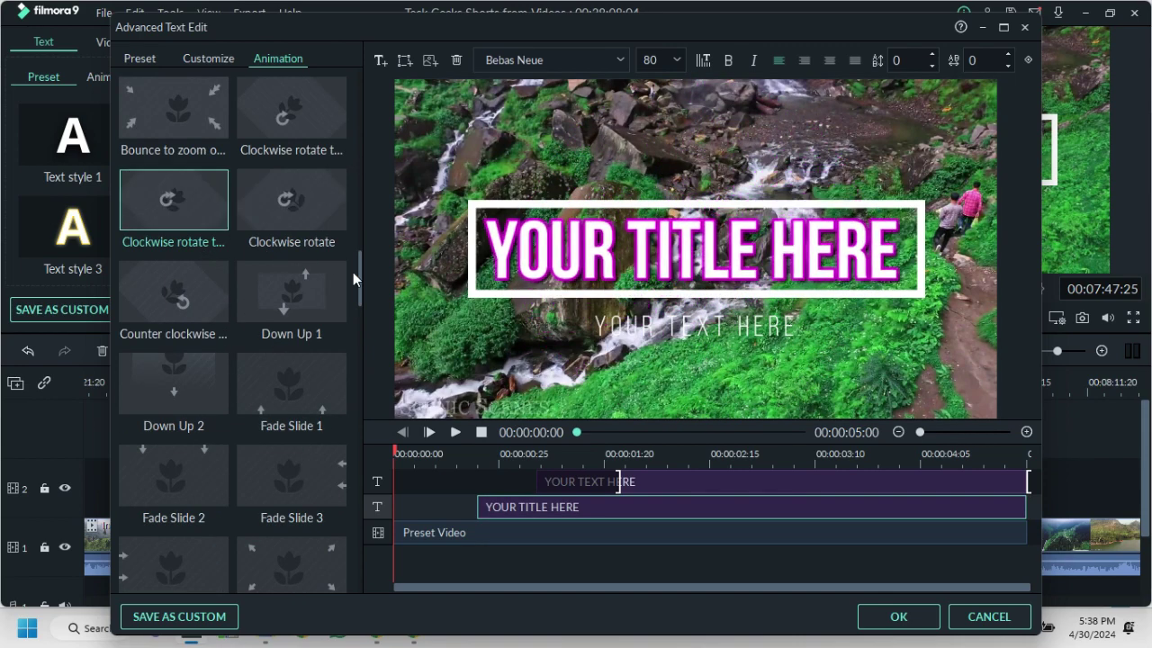
click(910, 620)
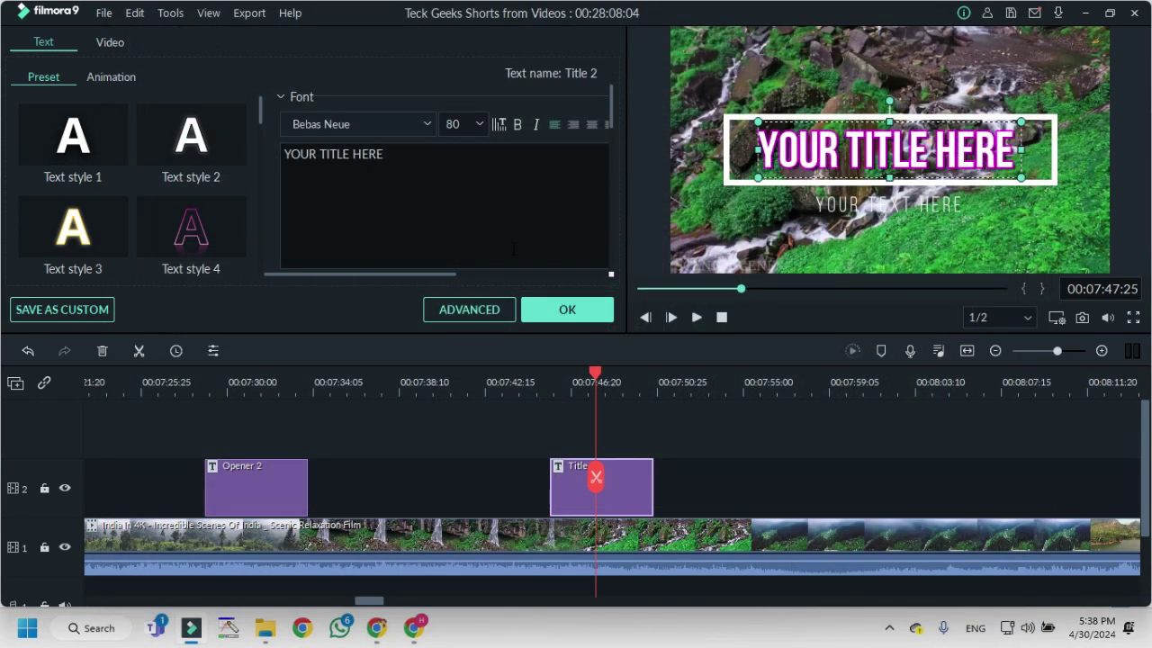
Add Lower Third 30 on a new track 3 near 07:52 and preview it over the mountains.
click(566, 315)
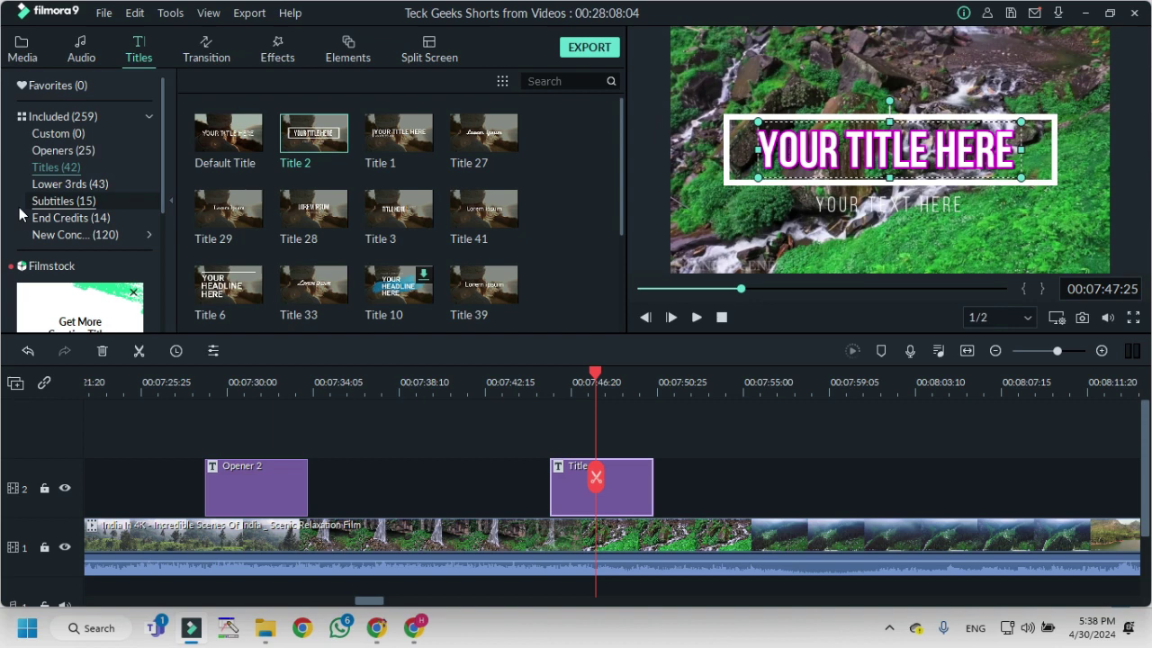
click(55, 189)
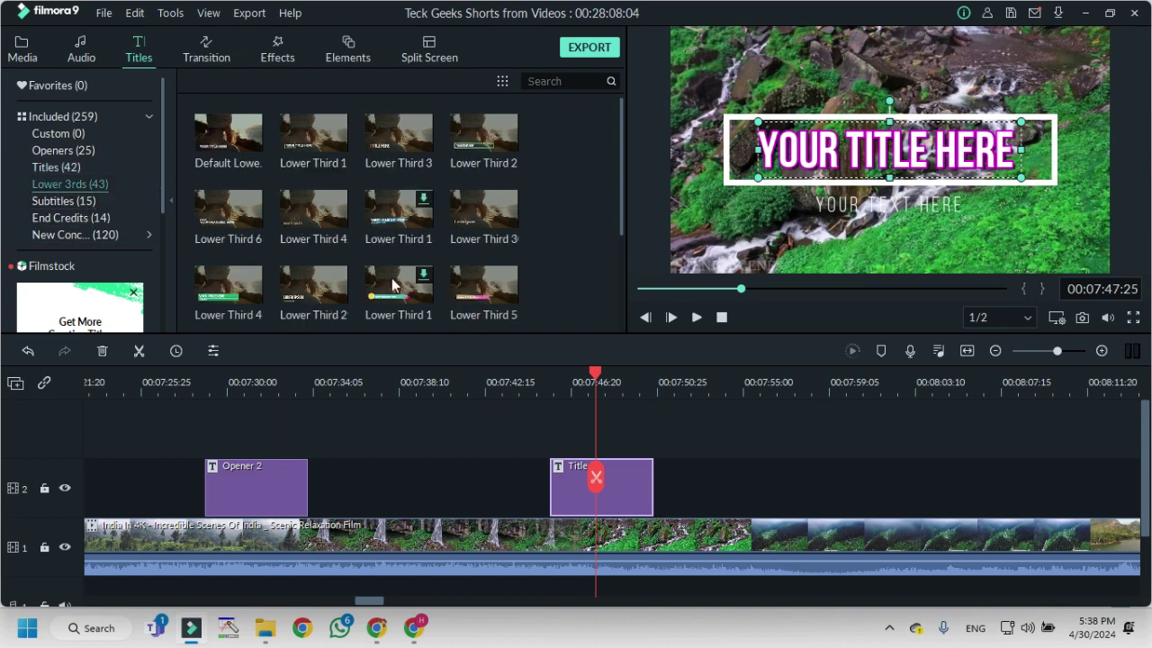
drag(514, 208, 749, 450)
click(747, 382)
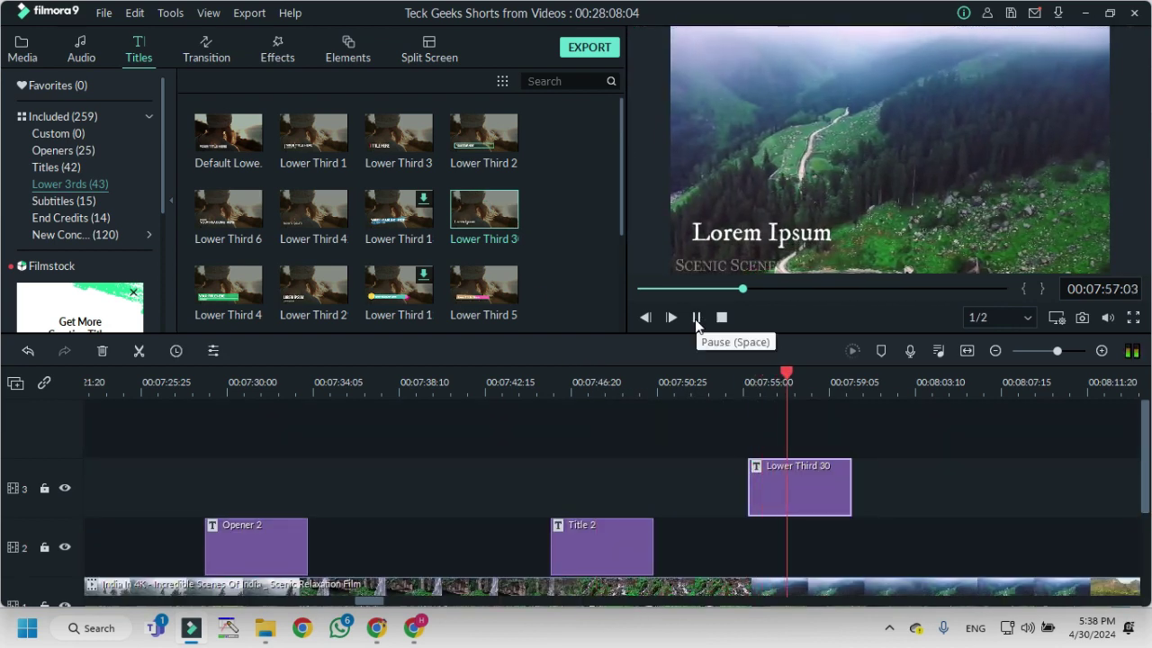
click(696, 319)
Place Subtitle 4 on track 2 between Opener 2 and Title 2 and check its 'Lorem ipsum' caption.
click(52, 202)
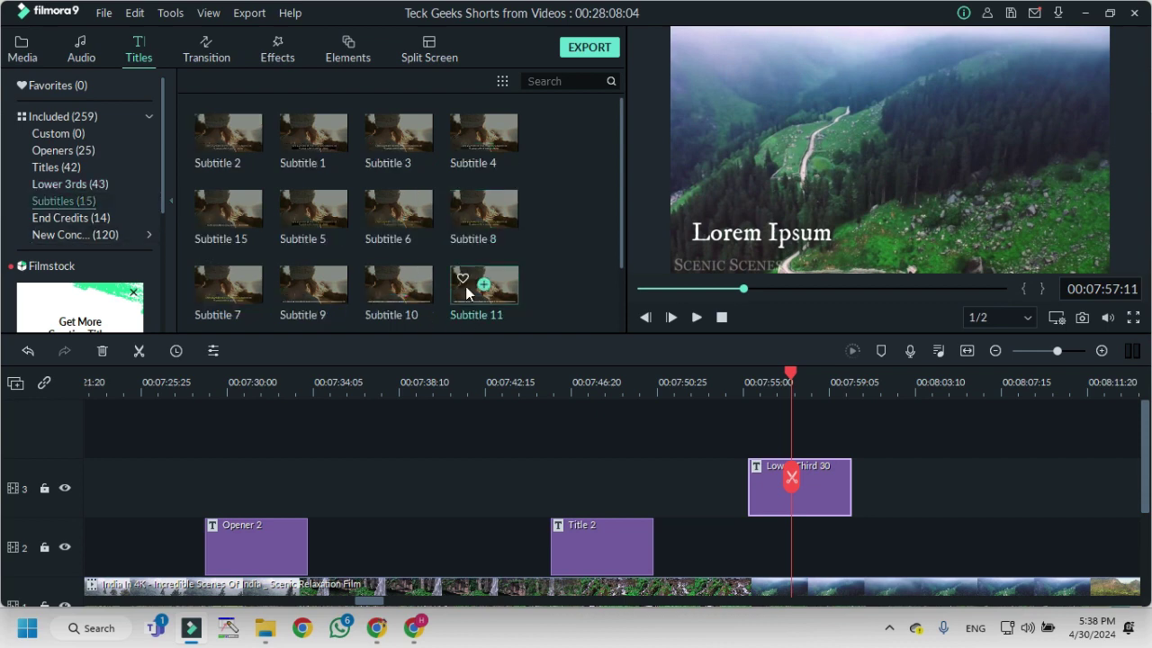
drag(506, 137, 391, 539)
click(382, 382)
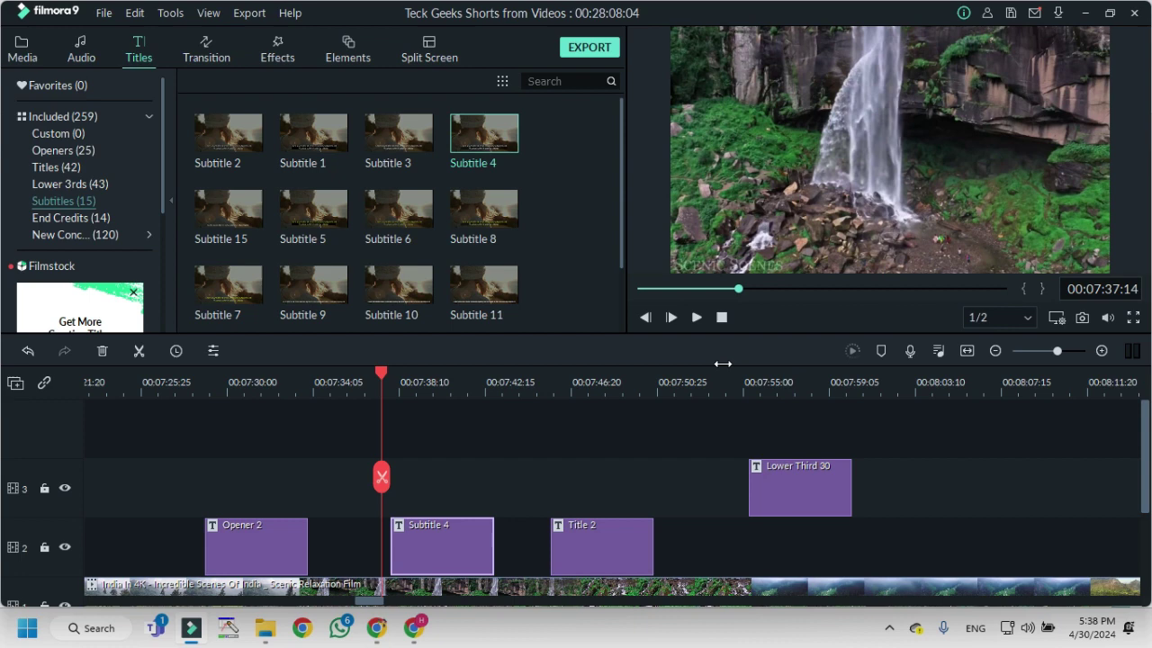
click(696, 318)
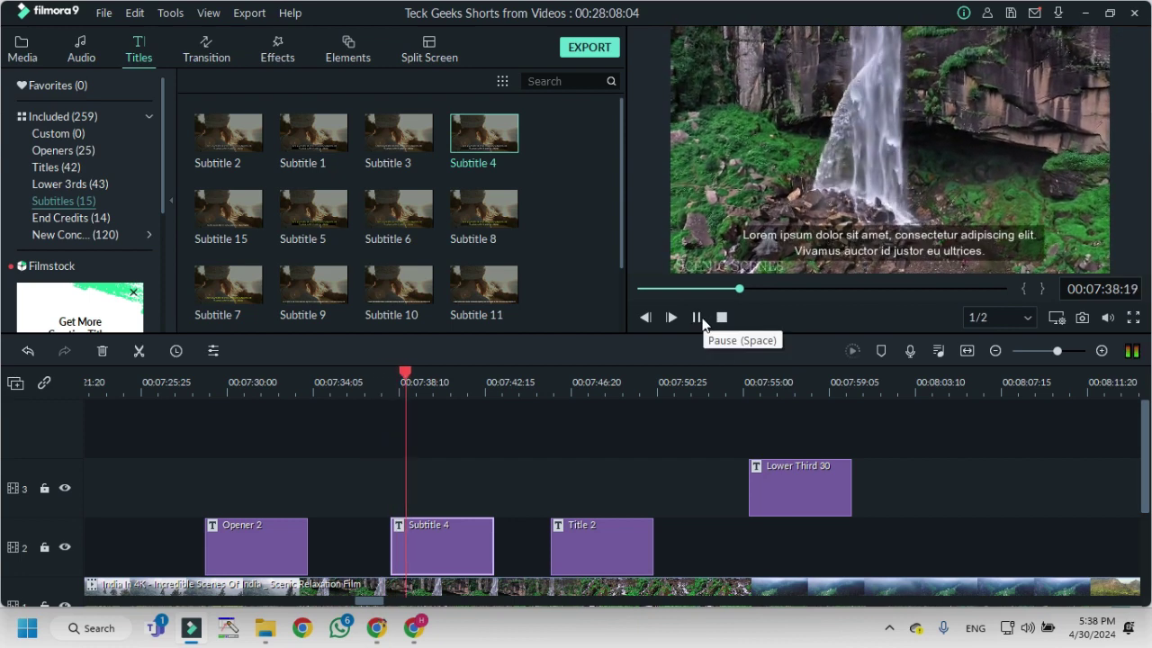
click(701, 317)
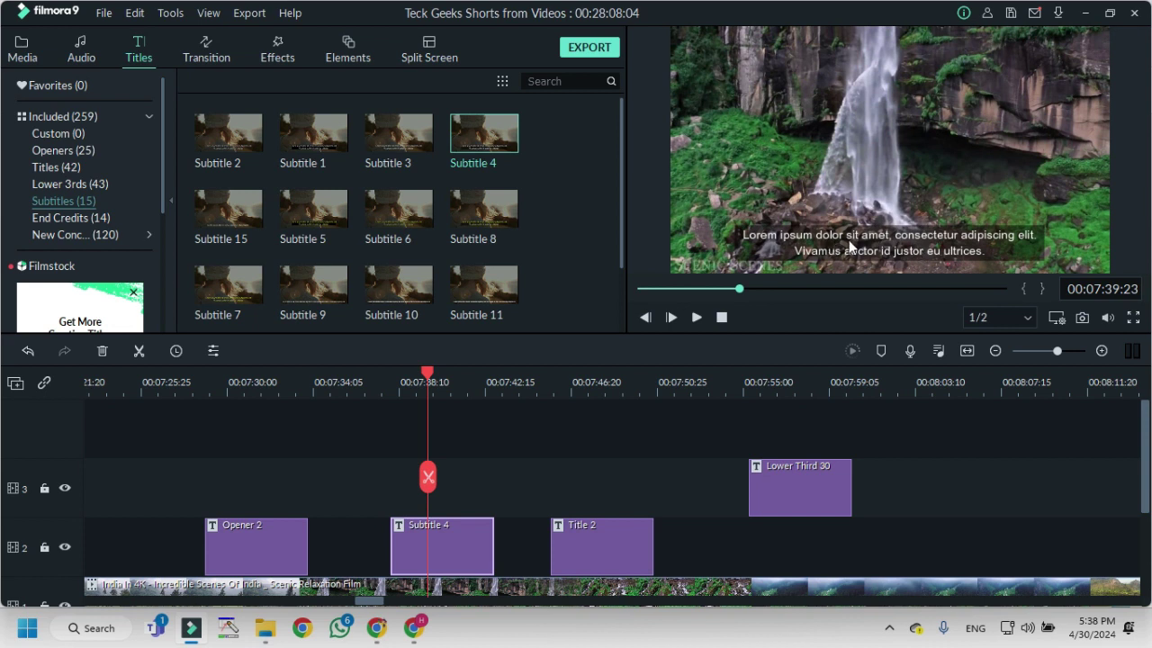
double_click(916, 242)
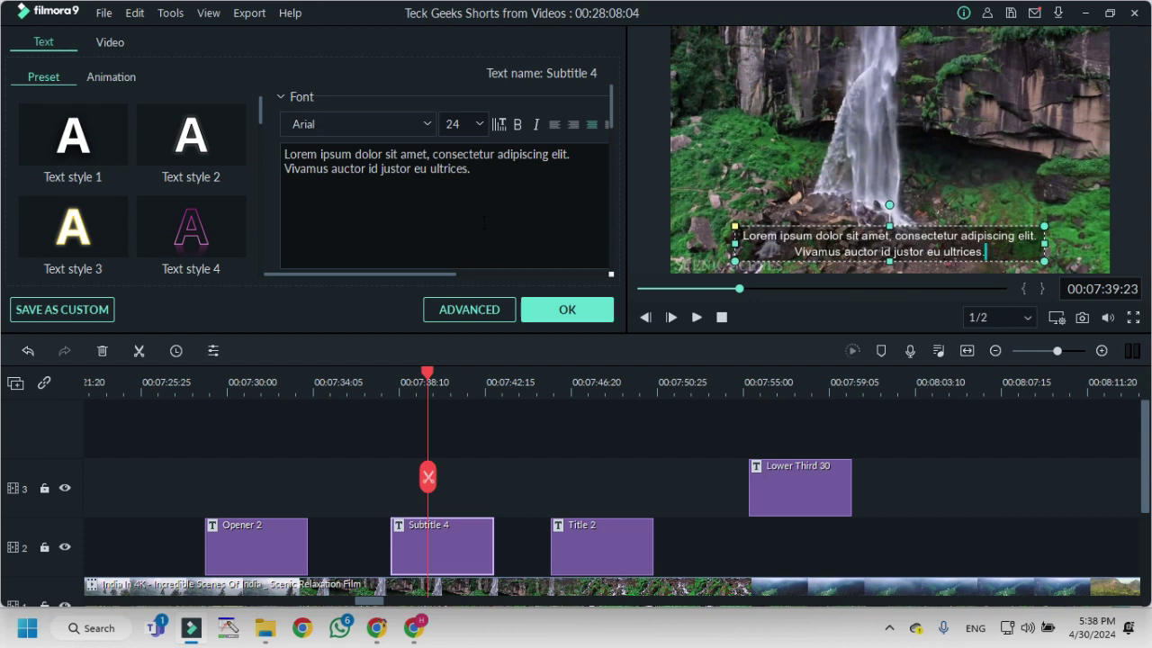
click(574, 313)
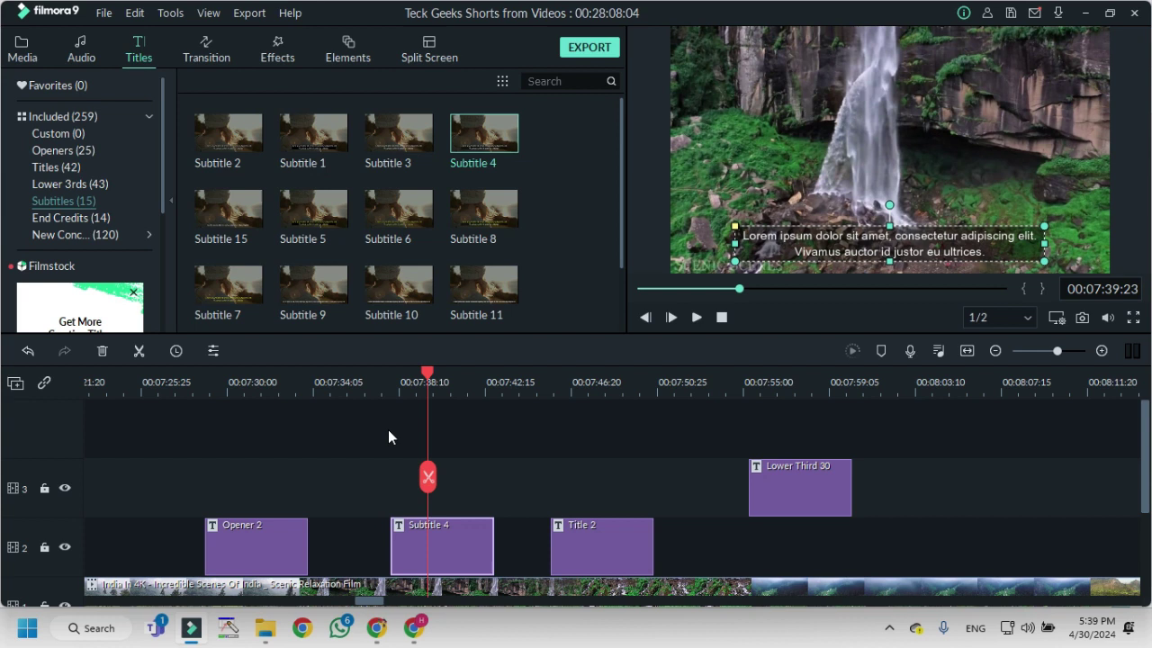
Browse the End Credits templates and preview Credit 4.
scroll(63, 218, down, 2)
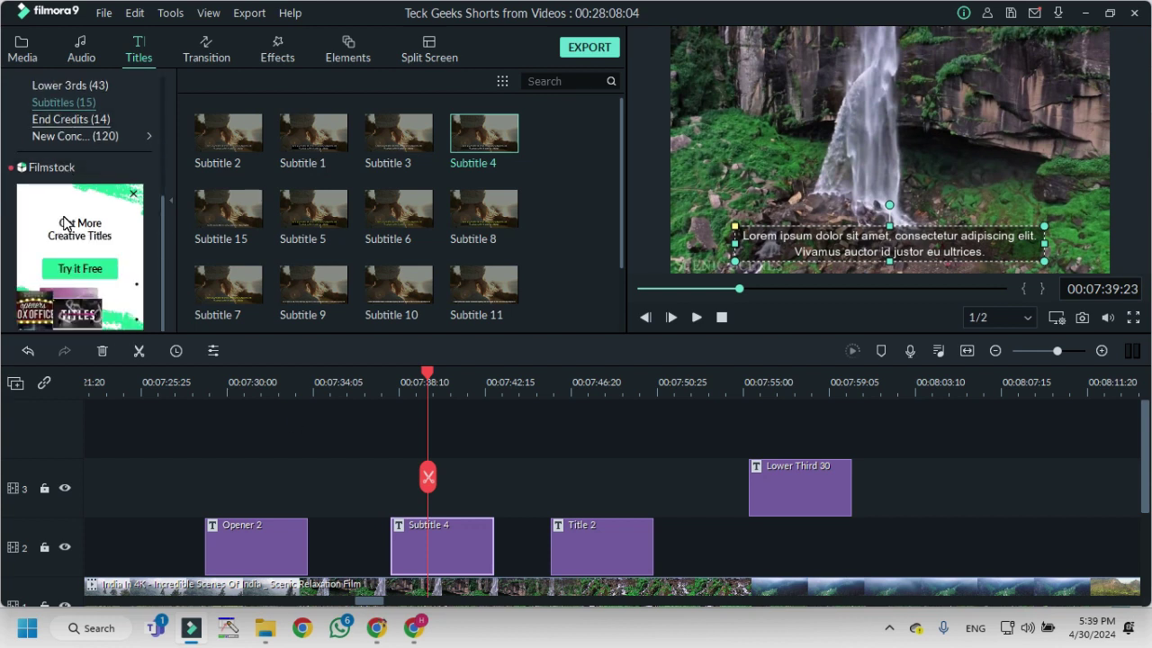
click(65, 118)
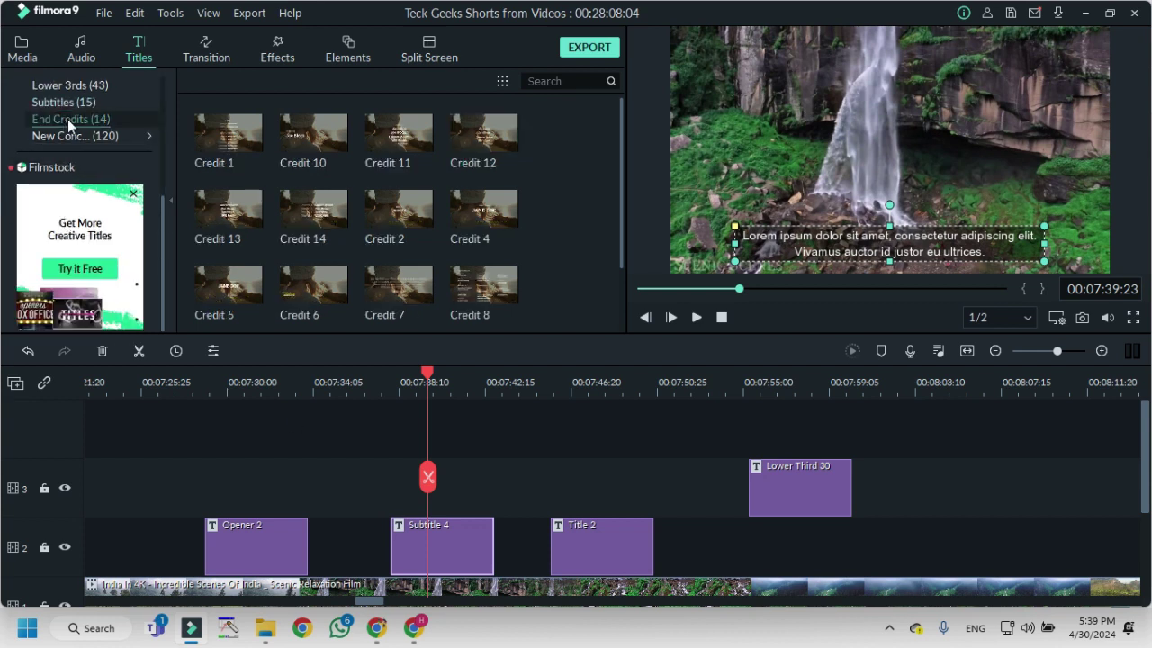
click(505, 207)
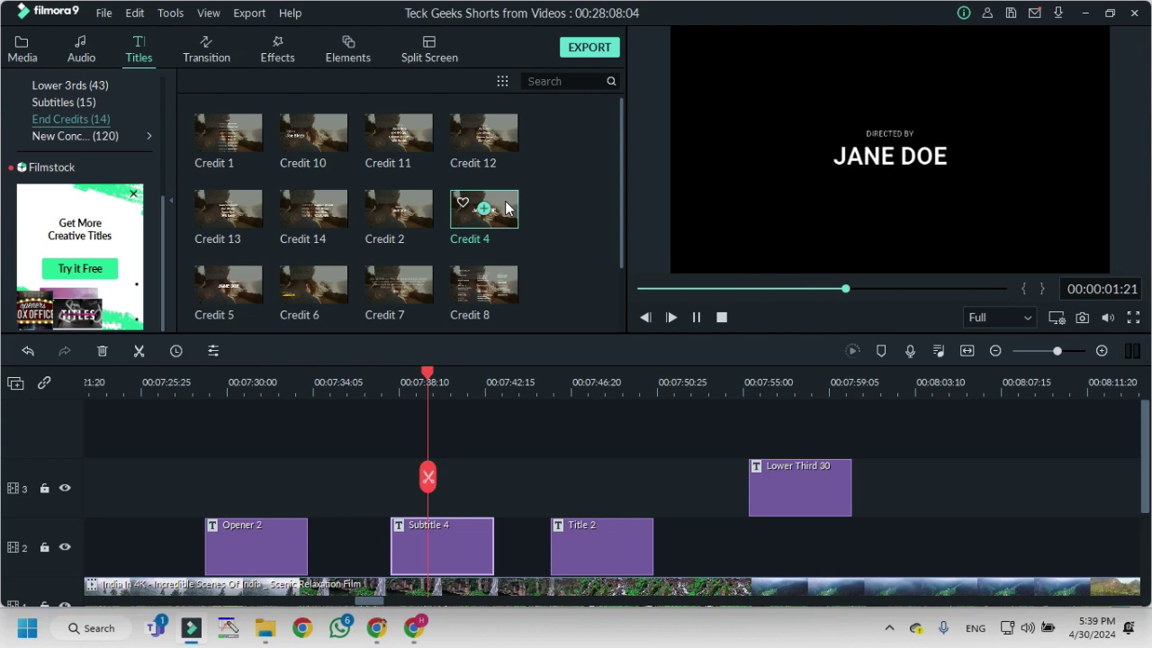
click(698, 318)
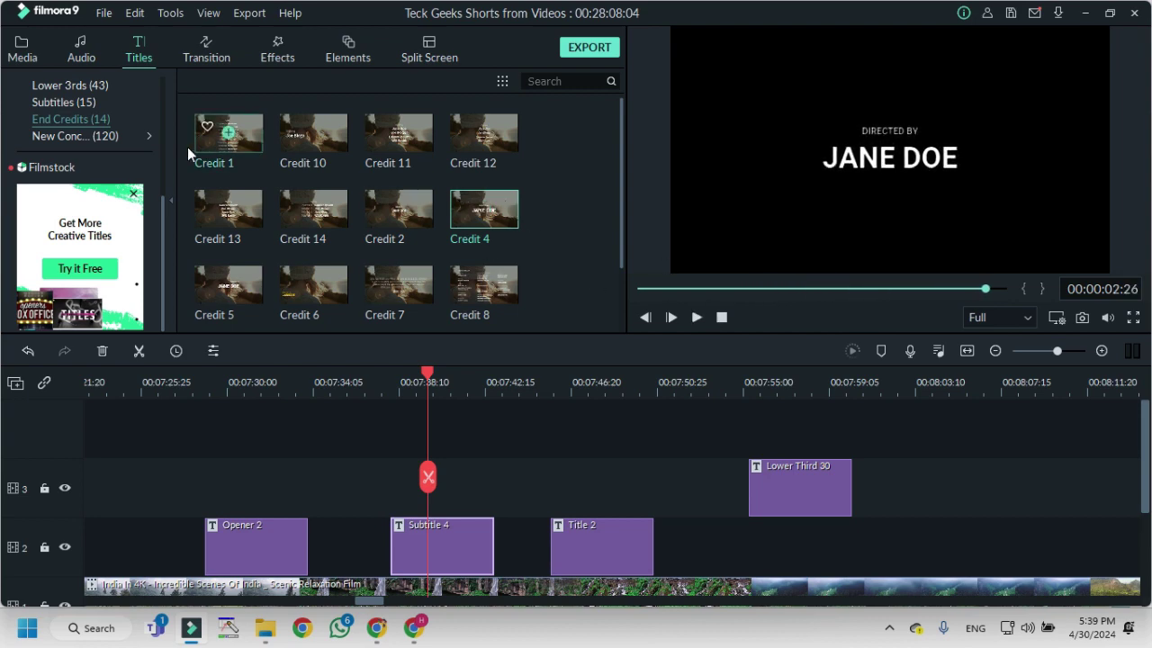
Add New LowerThirds 37 from New Concept to track 3 after Lower Third 30 and preview it.
click(73, 136)
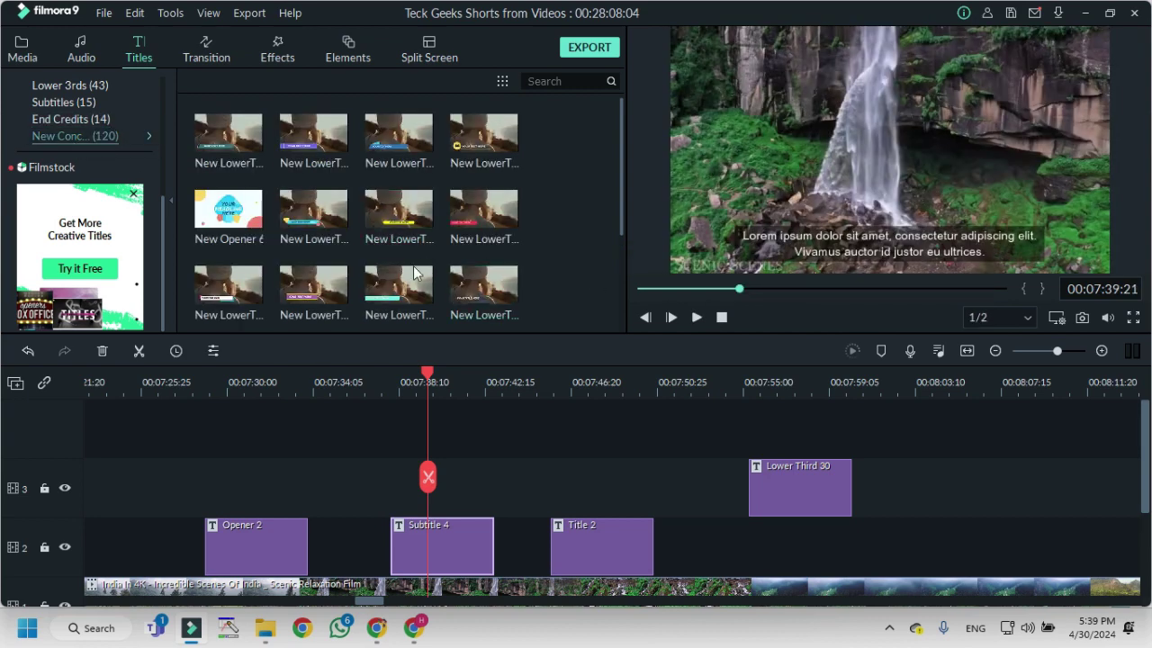
drag(421, 289, 929, 478)
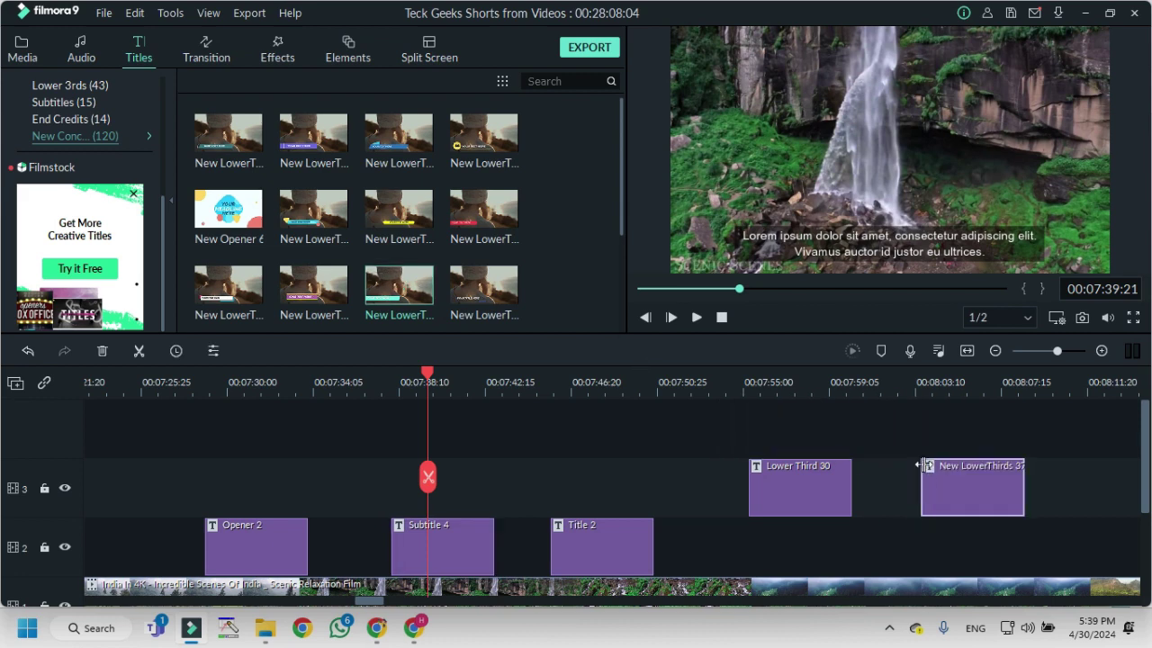
click(922, 388)
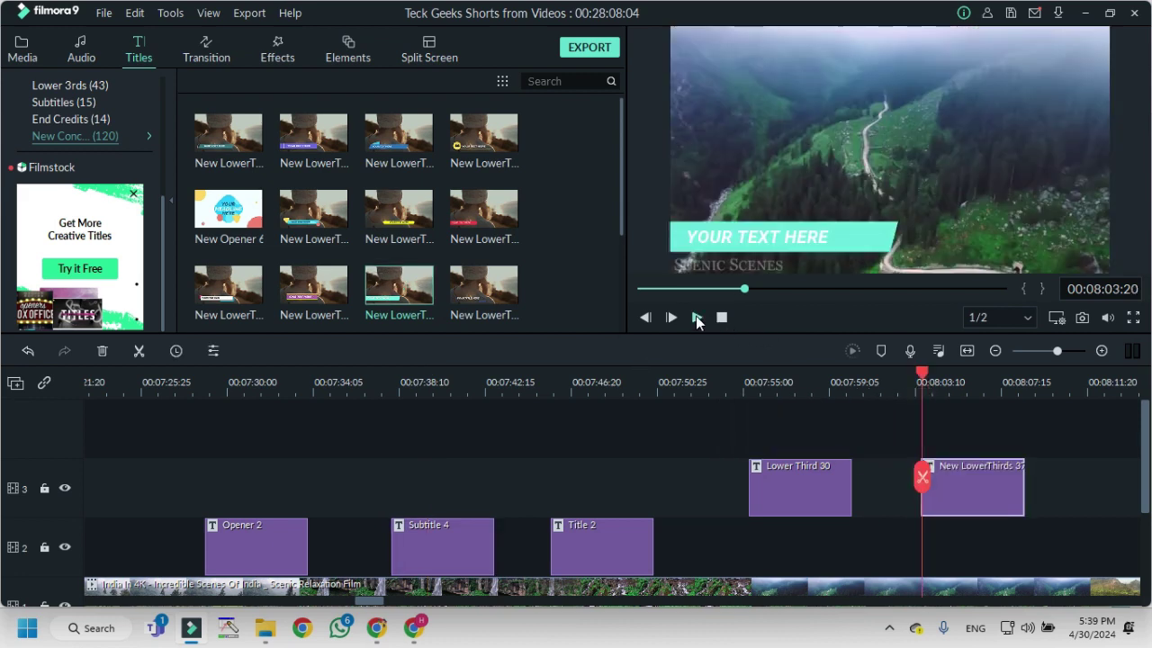
click(695, 317)
click(919, 387)
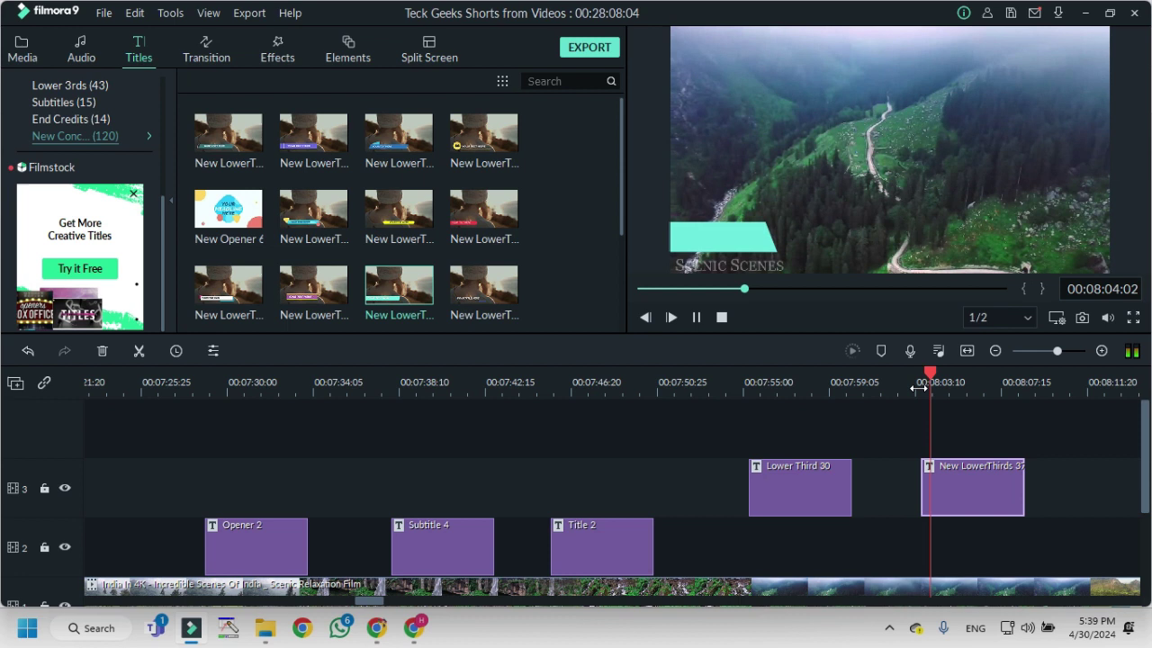
click(696, 317)
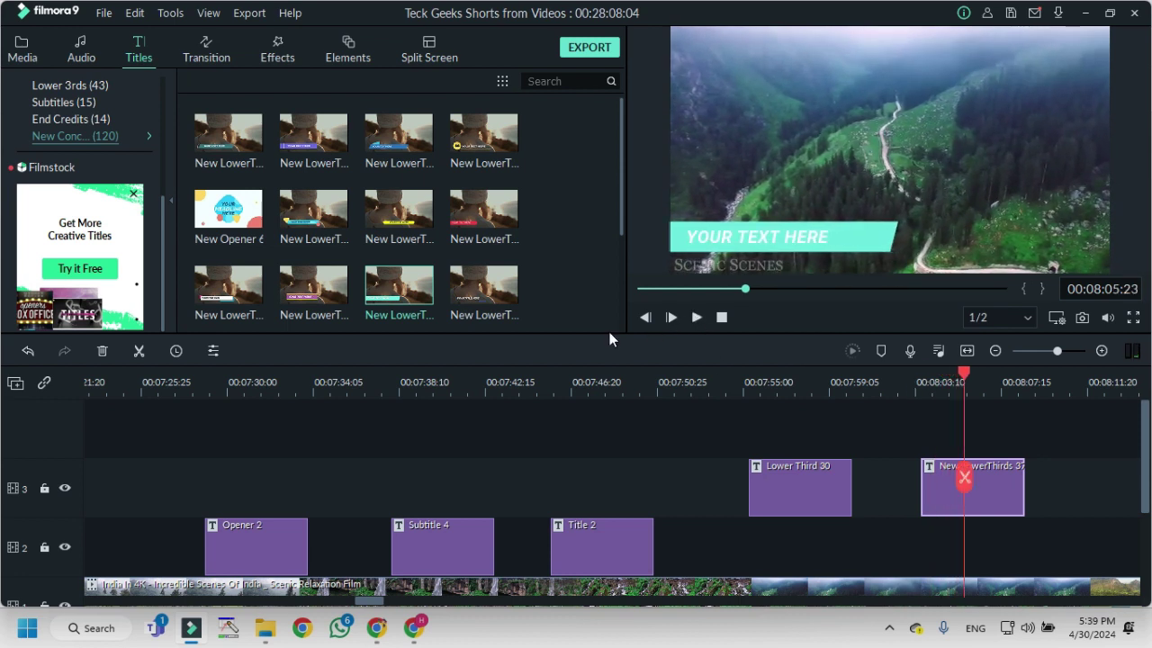